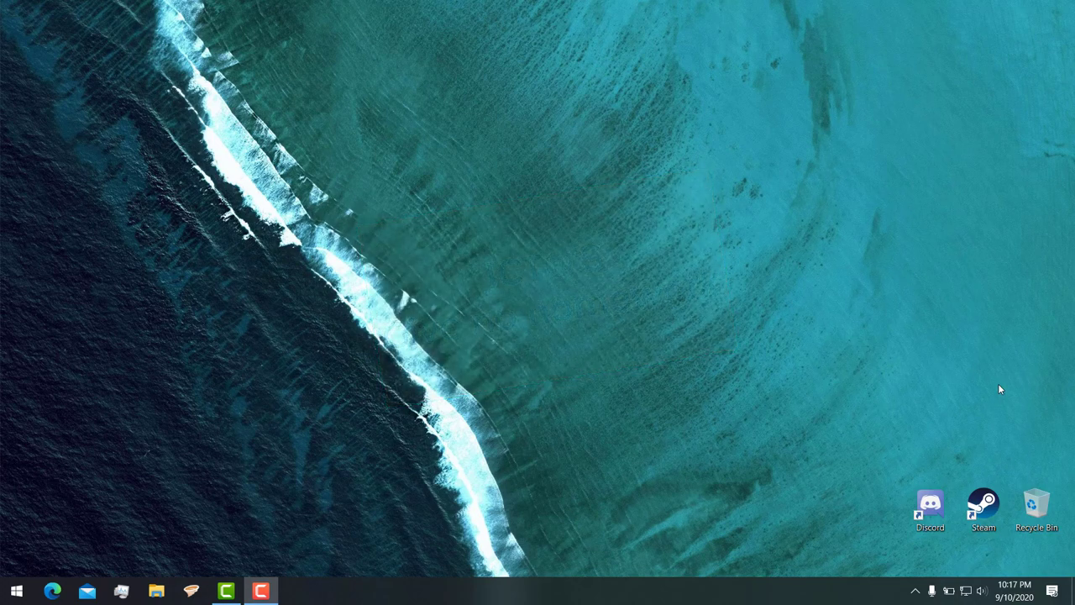
Launch Excel and create a blank workbook.
key("super")
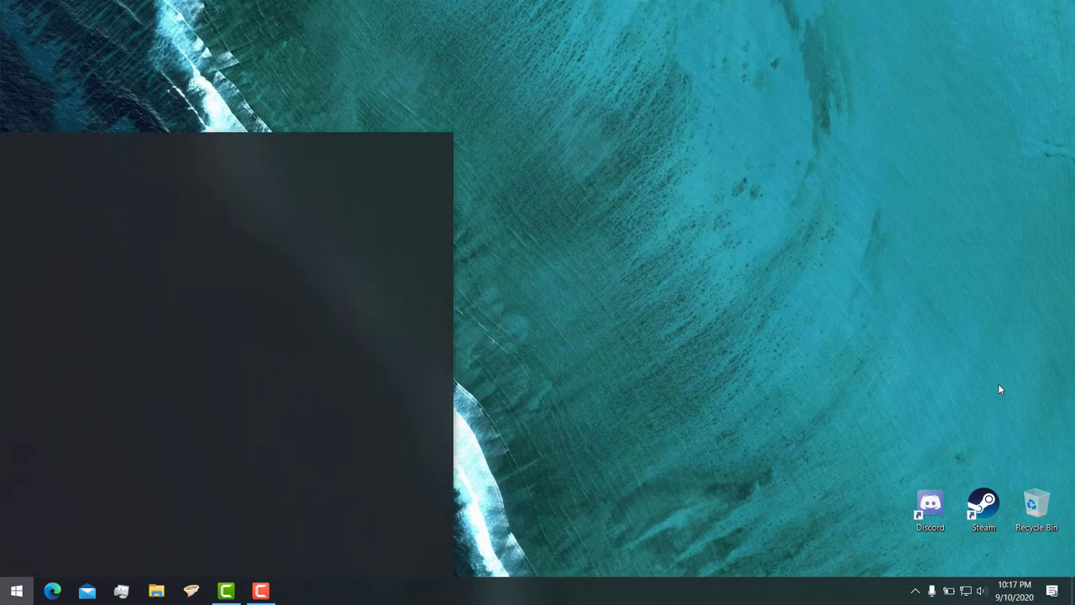
type("w")
key("BackSpace")
type("e")
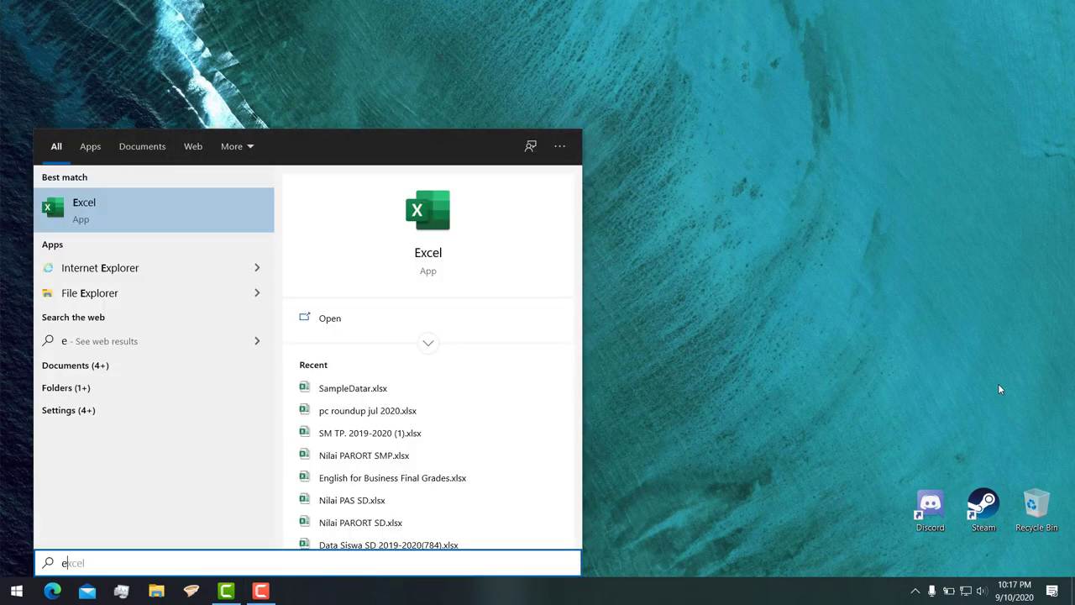
key("Return")
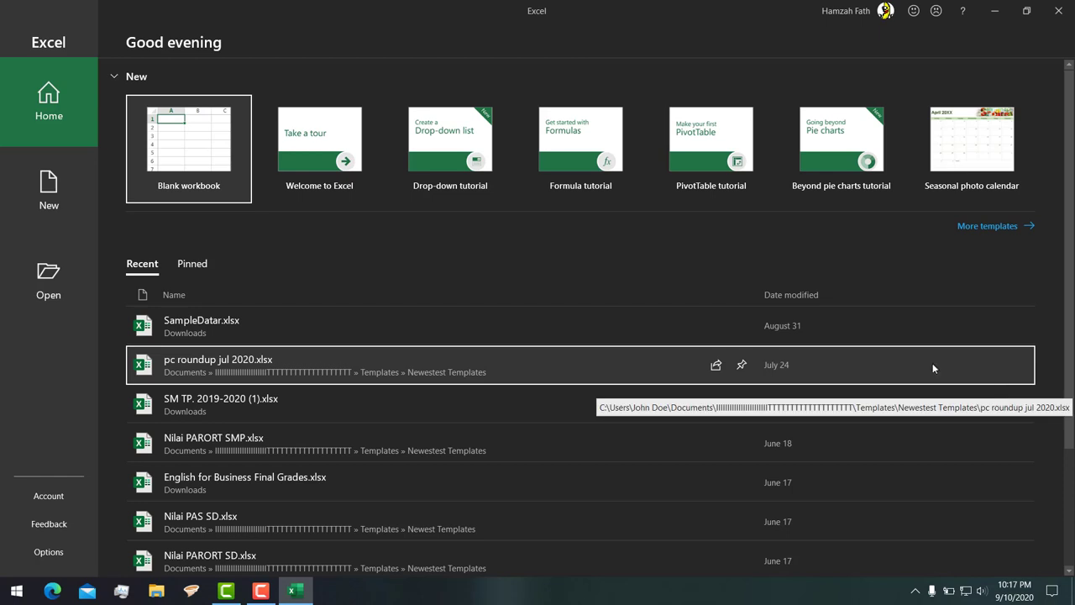
left_click(219, 147)
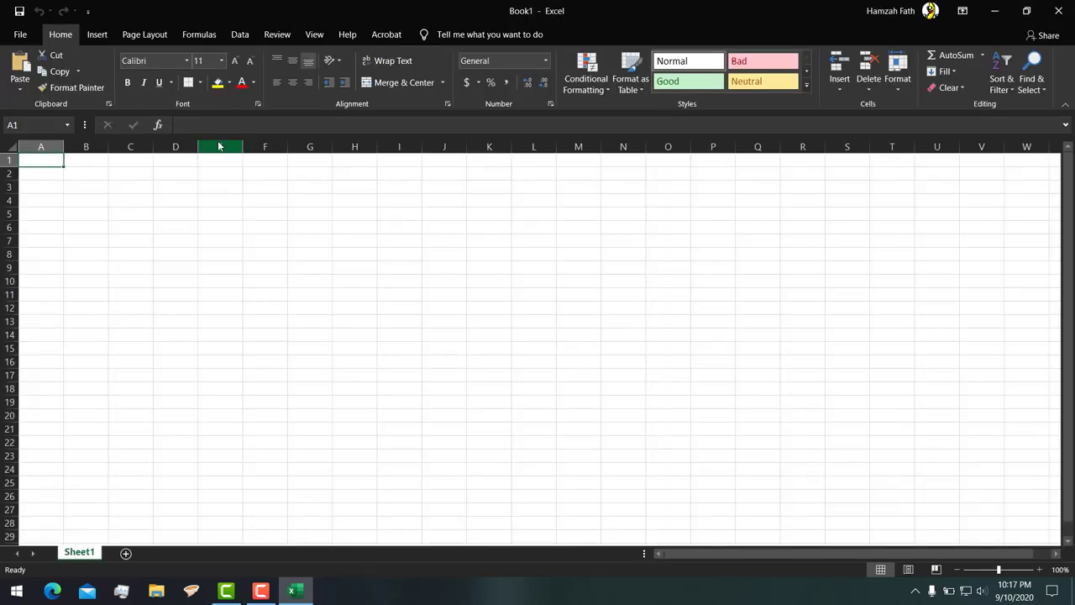
Enter the text "halo saya data 1" in cell B2.
left_click(204, 283)
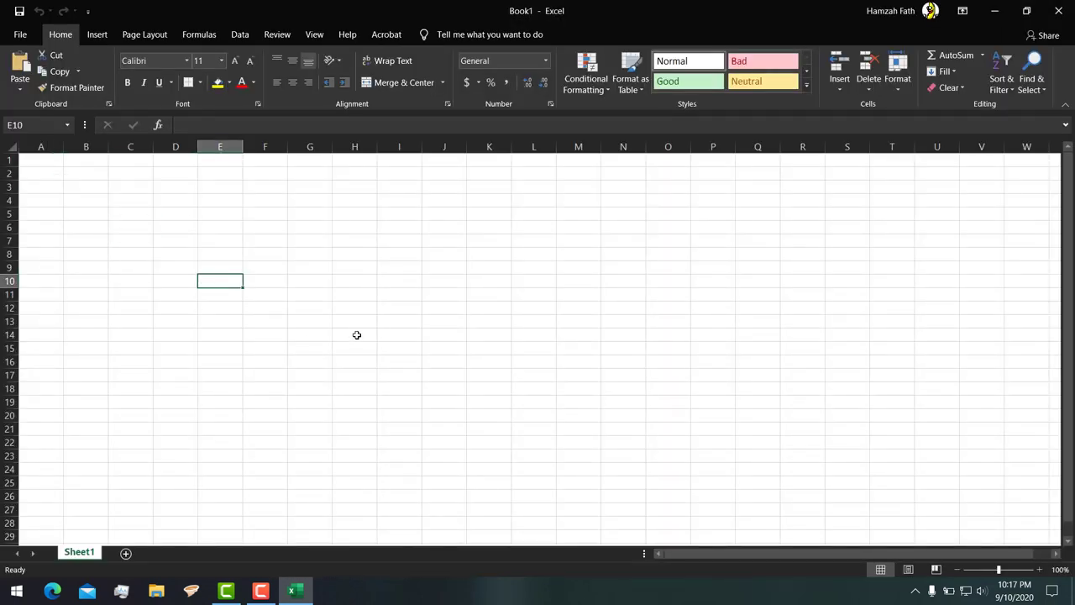
left_click(98, 171)
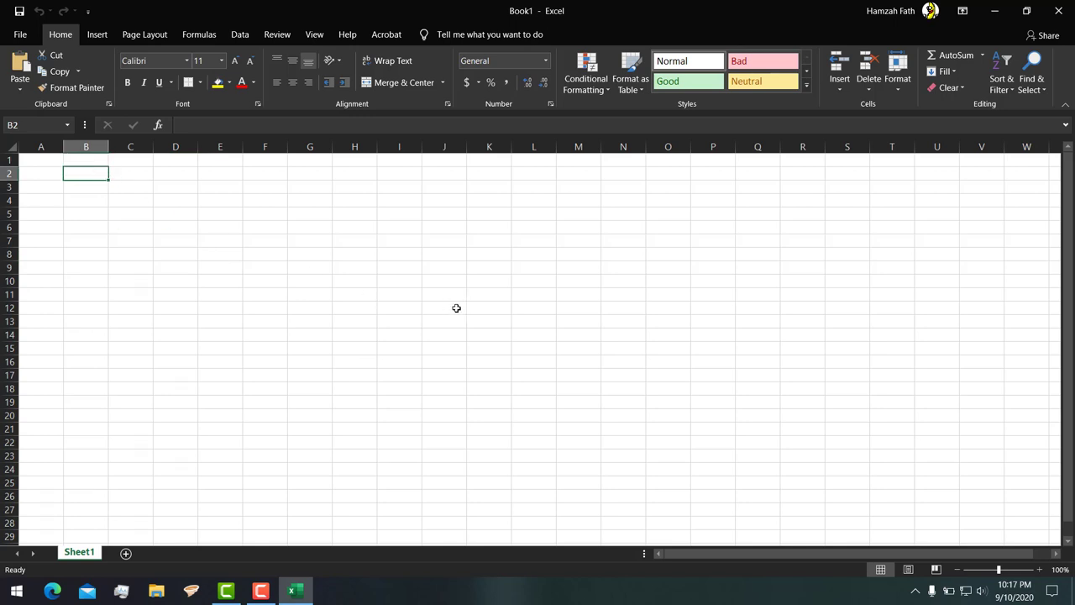
type("s")
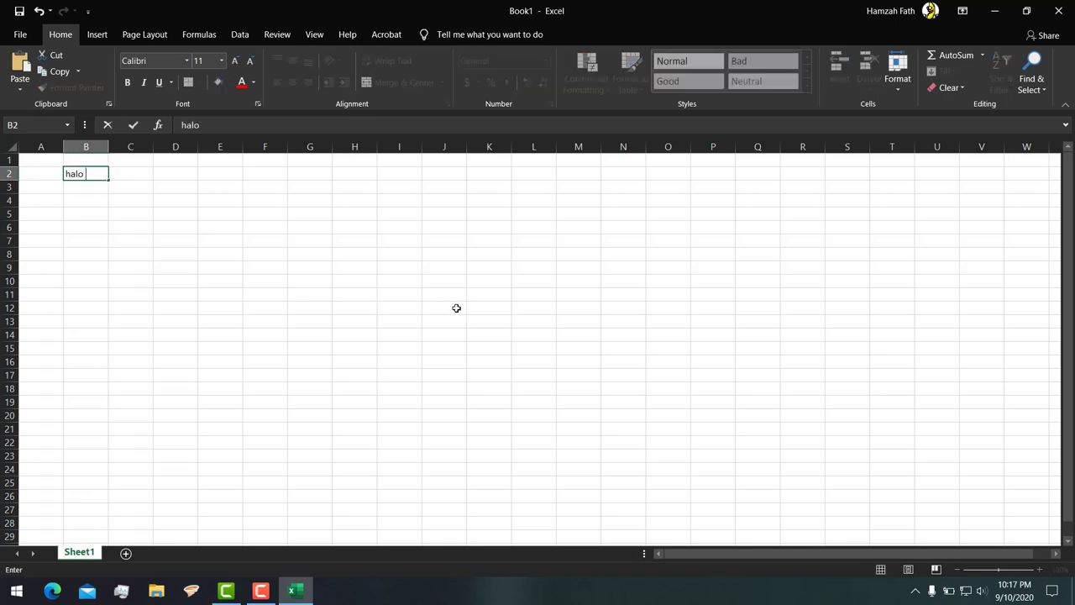
type("alo saya data 1")
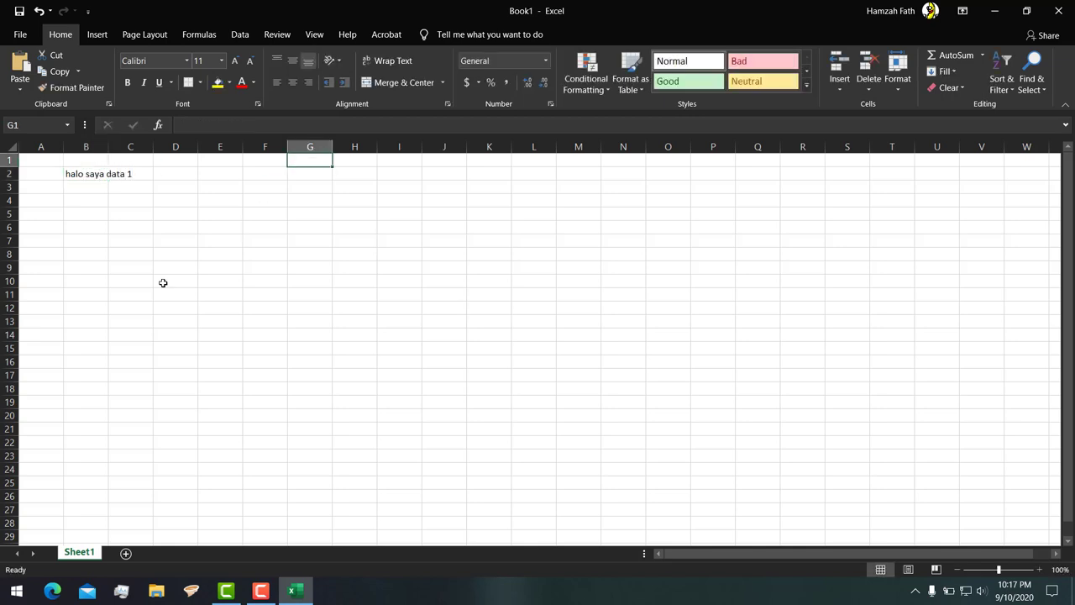
left_click(295, 386)
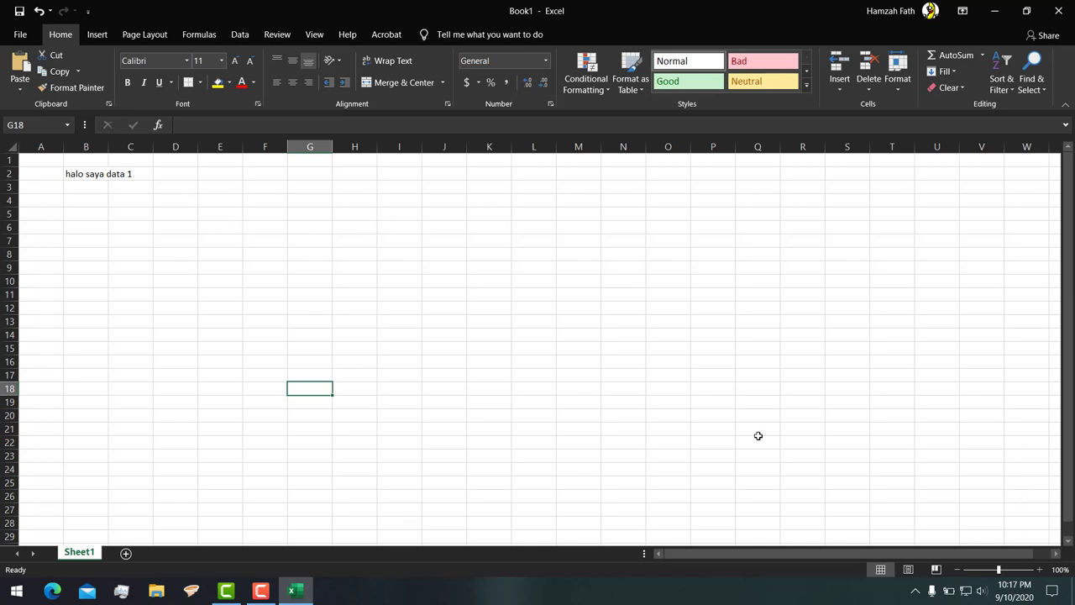
Enter the text "halo saya data 2" in cell D2.
left_click(184, 174)
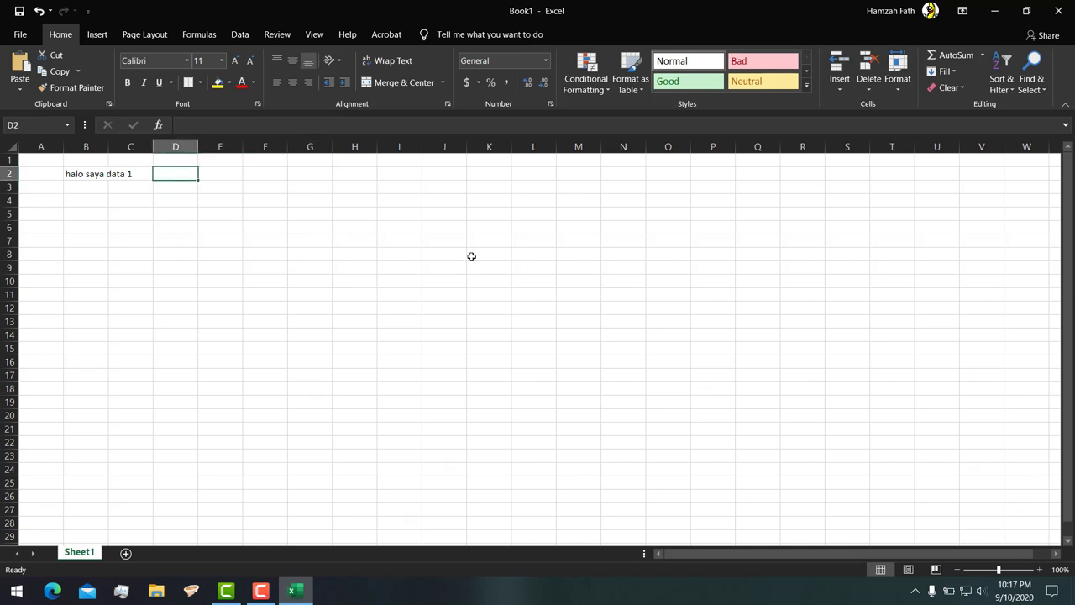
type("halo saya")
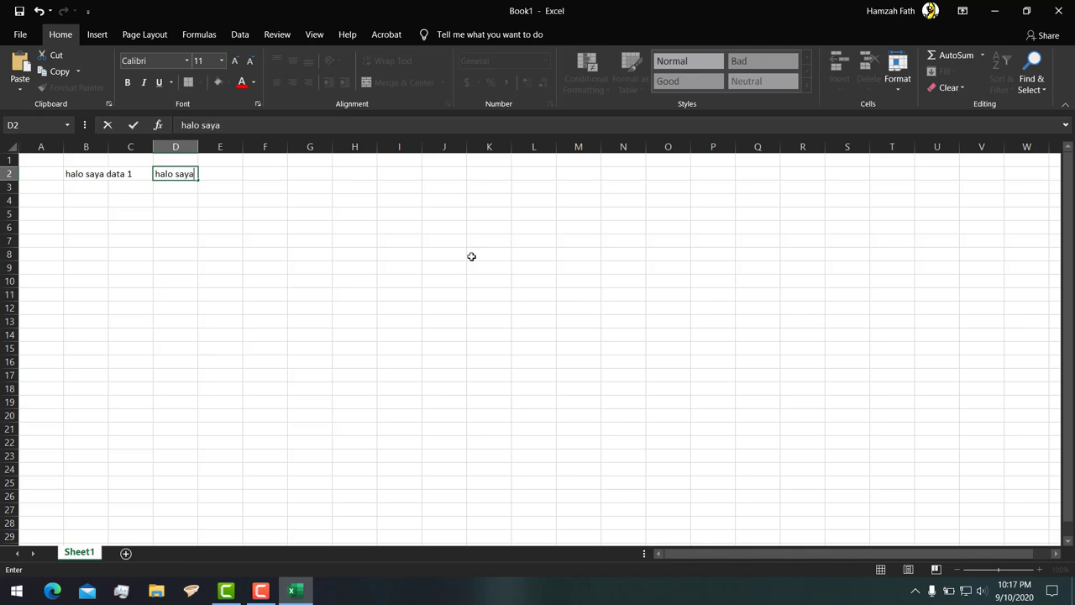
type(" data 2")
left_click_drag(611, 255, 620, 227)
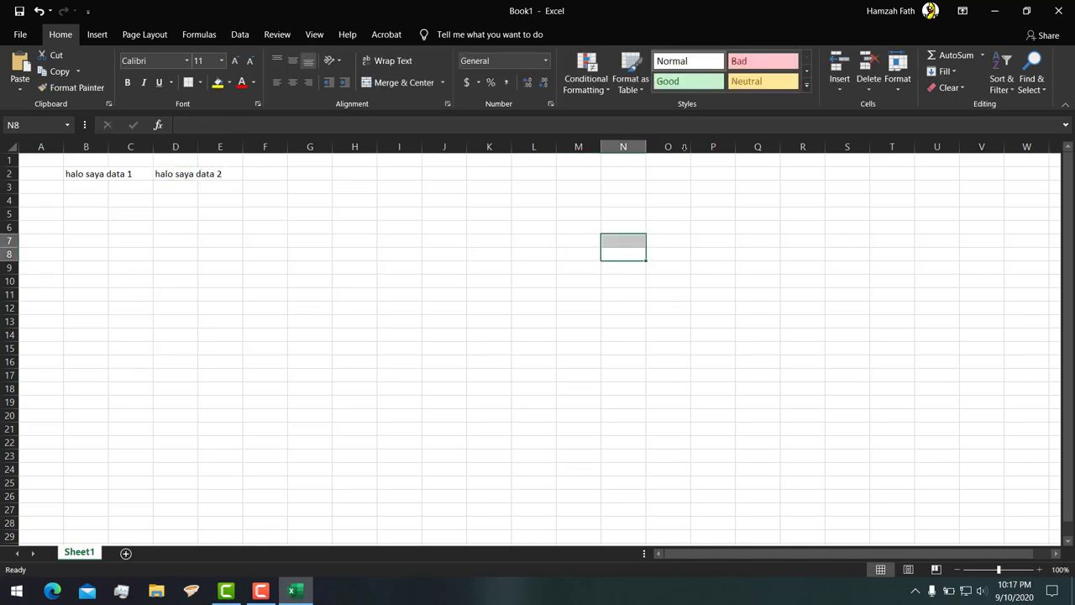
left_click(547, 237)
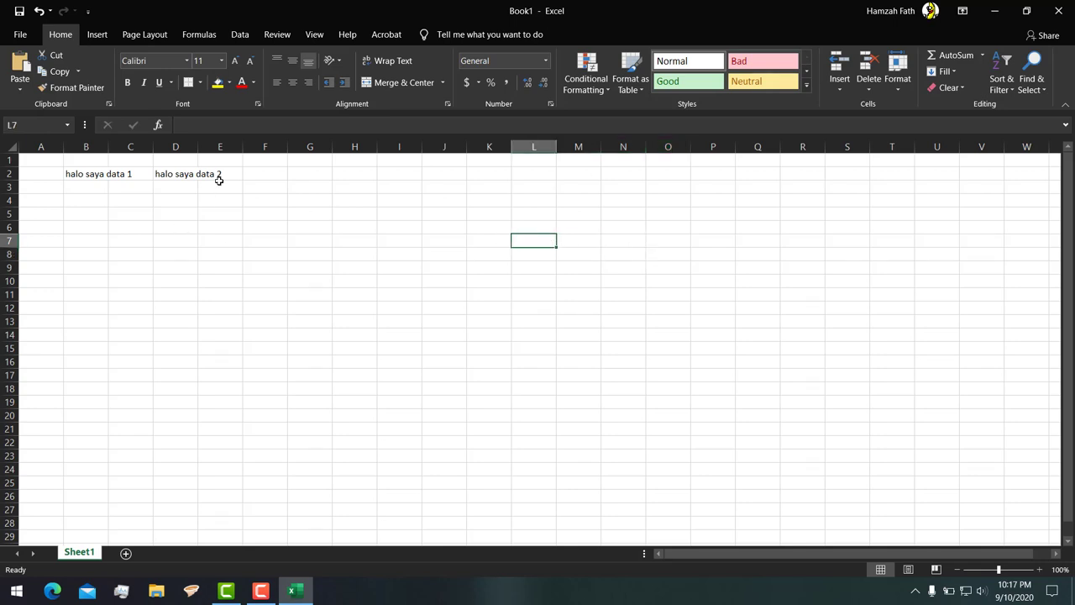
left_click(862, 218)
left_click(372, 350)
left_click(945, 318)
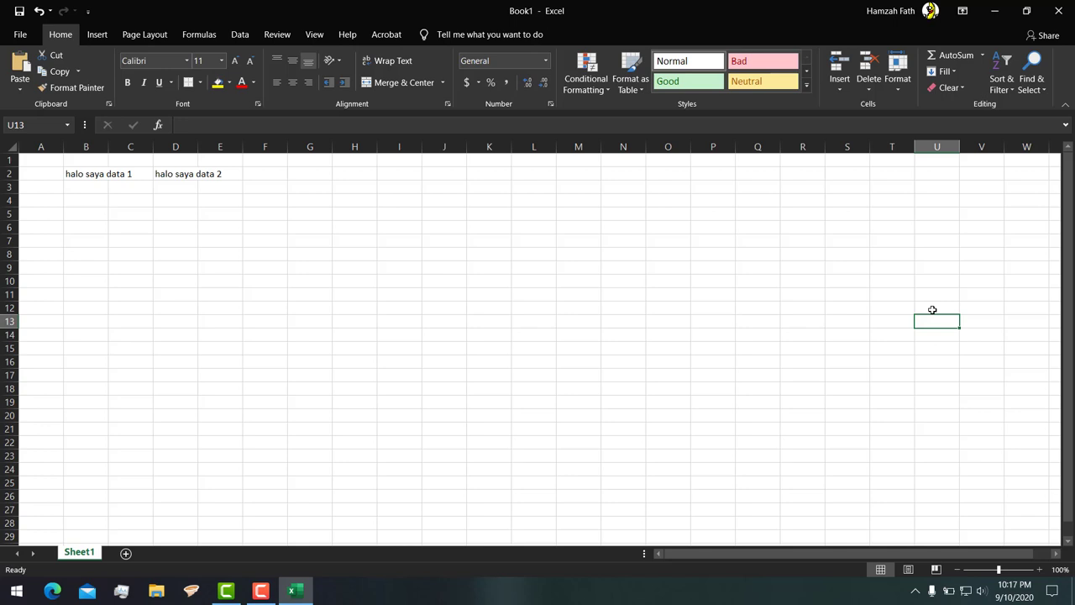
left_click(95, 174)
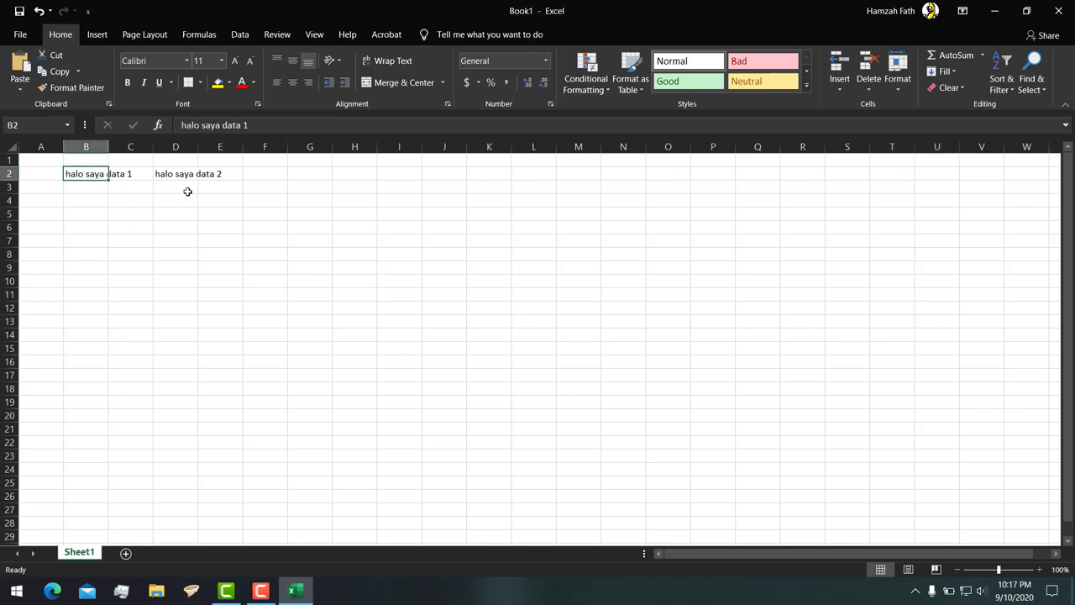
left_click(200, 173)
left_click(93, 171)
left_click(189, 173)
left_click(94, 174)
left_click(211, 186)
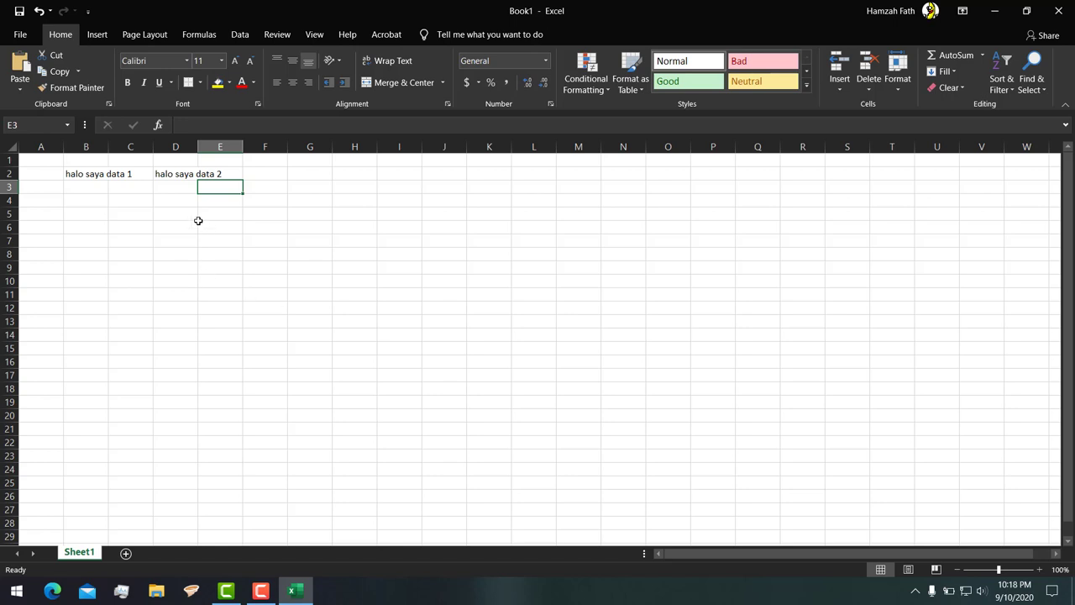
left_click(127, 184)
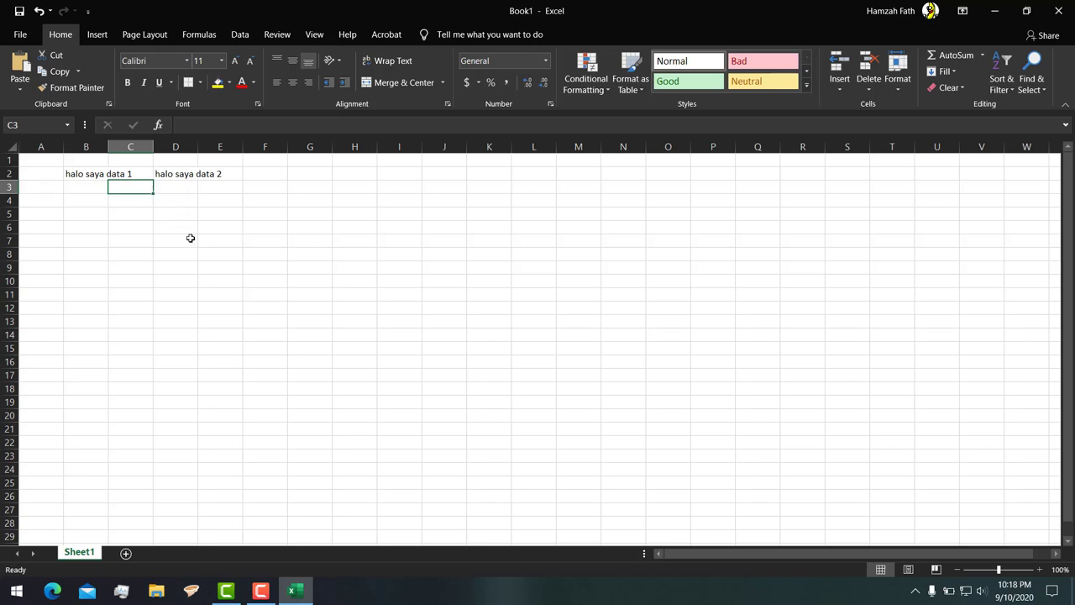
Merge and center cells B2:C2 containing "halo saya data 1".
left_click_drag(93, 165, 126, 173)
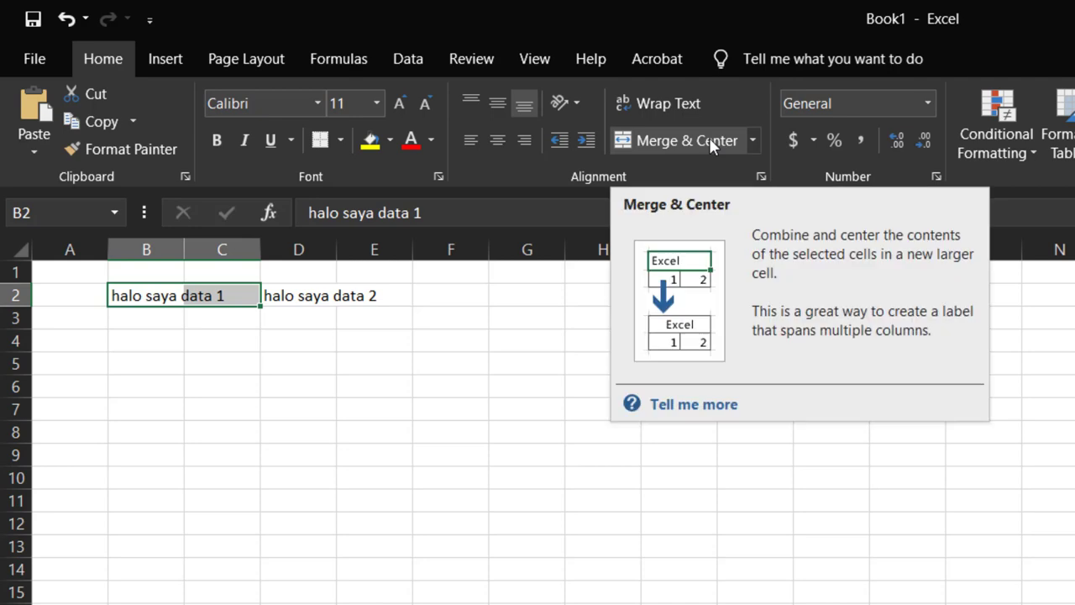
left_click(709, 137)
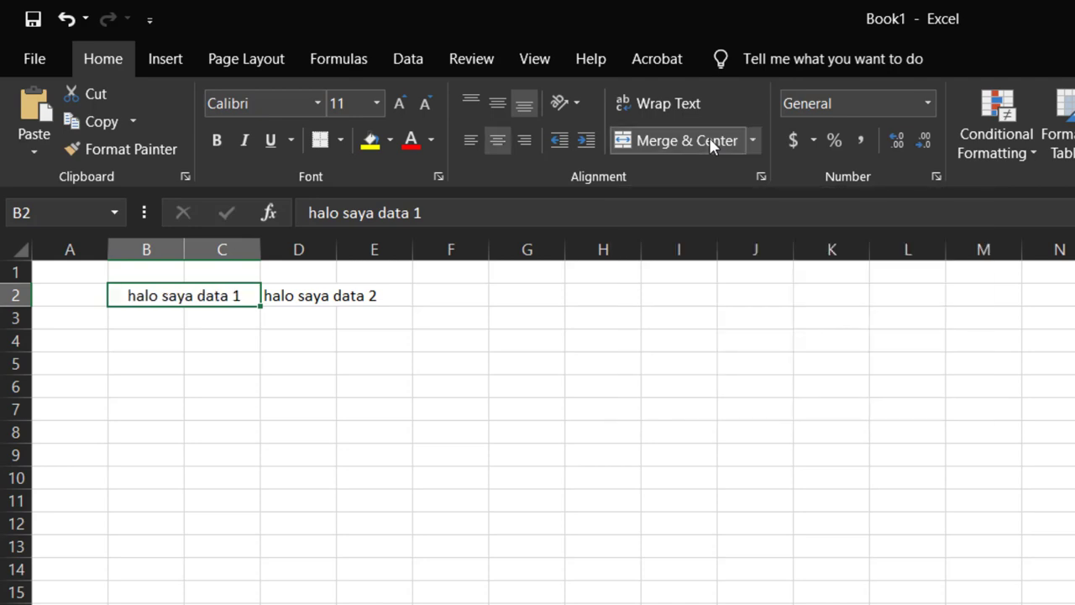
left_click(211, 403)
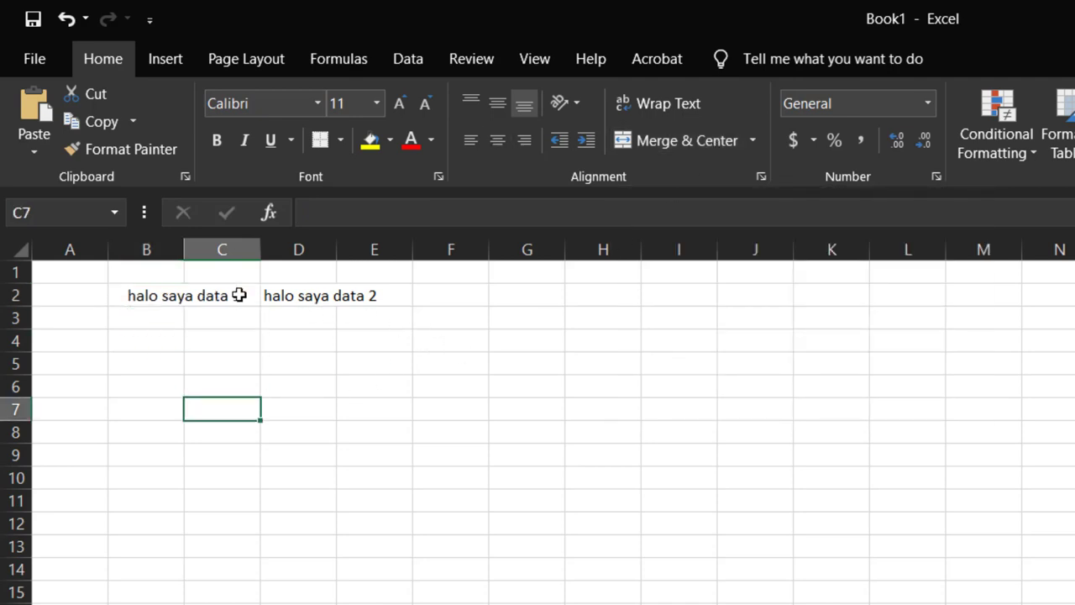
Undo the merge of cells B2:C2 and redo it.
left_click(201, 295)
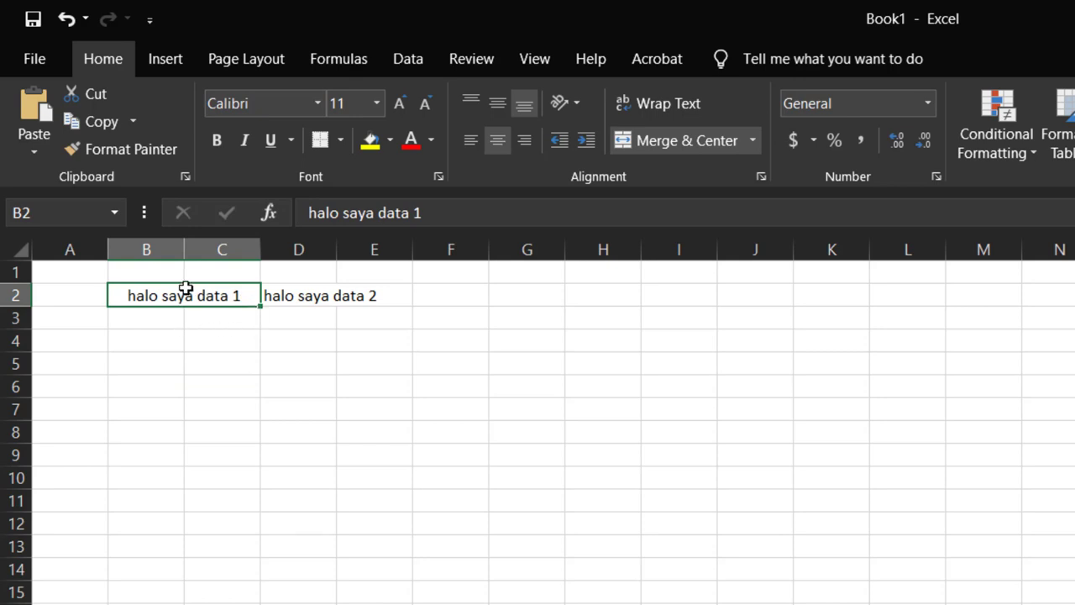
key("ctrl+z")
left_click(236, 336)
left_click(152, 298)
key("ctrl+y")
left_click(311, 341)
key("Left")
key("Left")
left_click(215, 319)
left_click(146, 281)
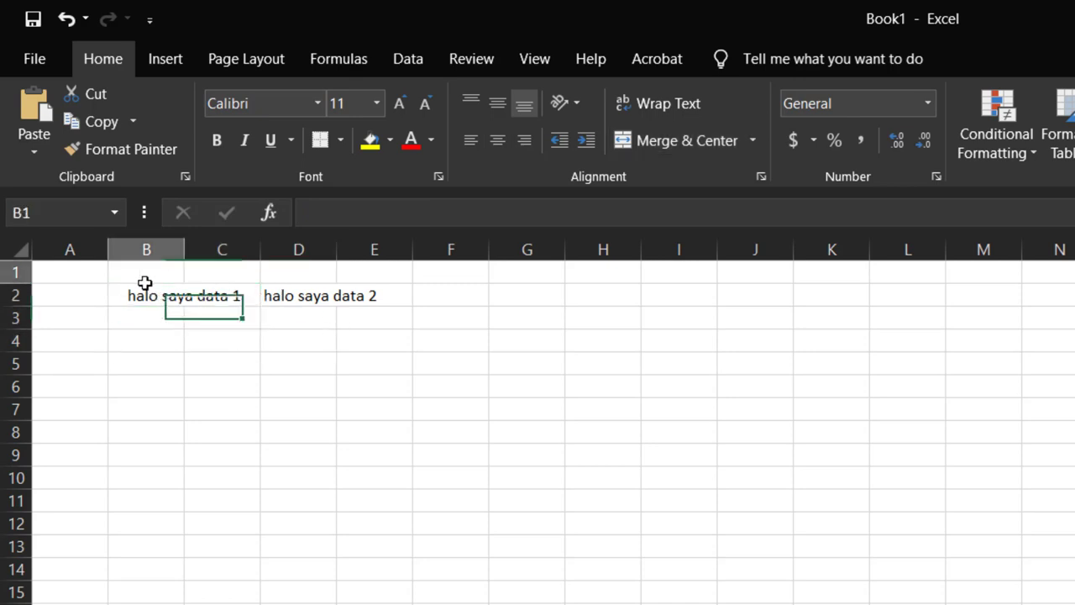
left_click(144, 295)
left_click(298, 386)
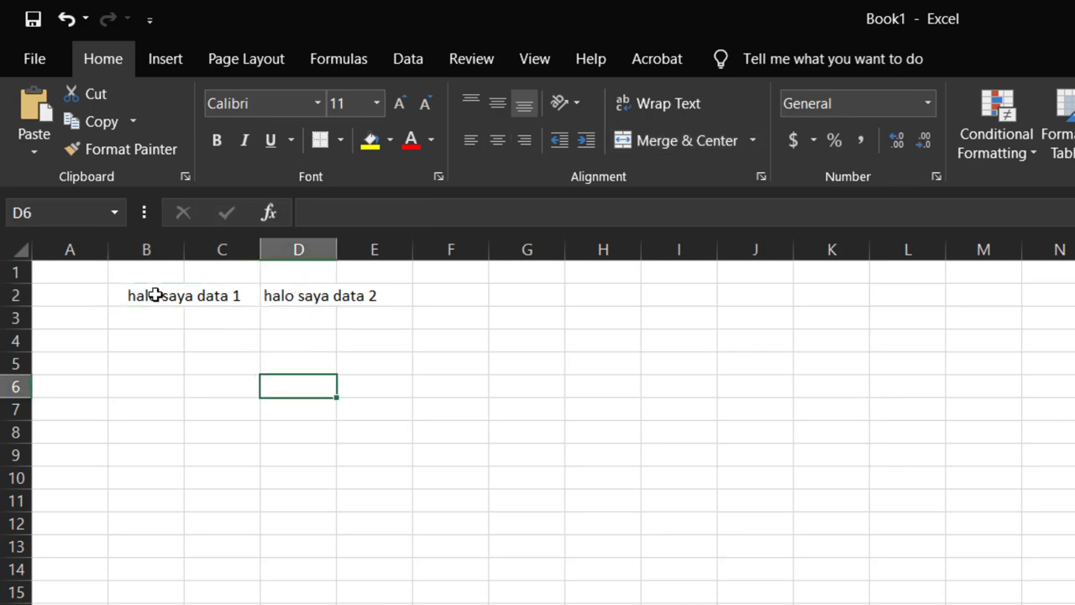
left_click(278, 302)
left_click(221, 363)
left_click(149, 297)
left_click(293, 311)
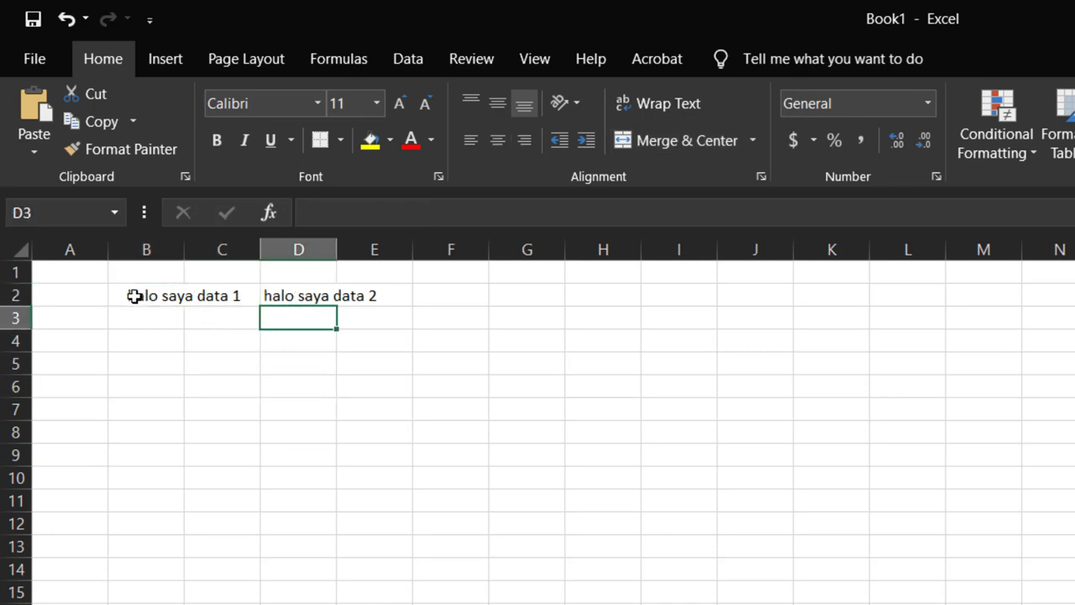
left_click(135, 294)
left_click(271, 309)
left_click(250, 295)
left_click(283, 360)
left_click(202, 310)
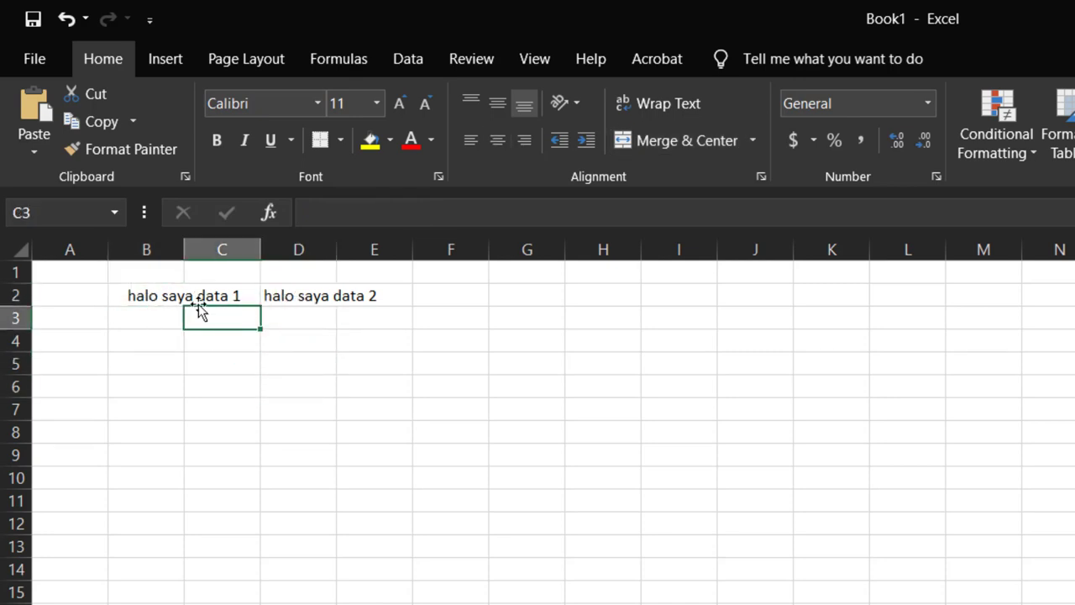
left_click(154, 298)
left_click(424, 359)
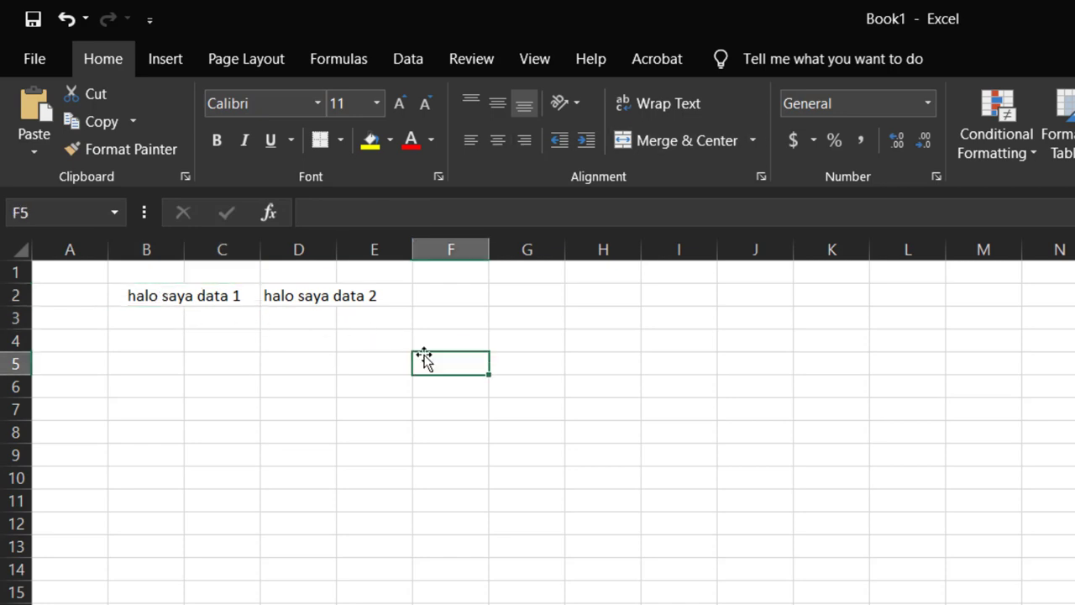
left_click(468, 405)
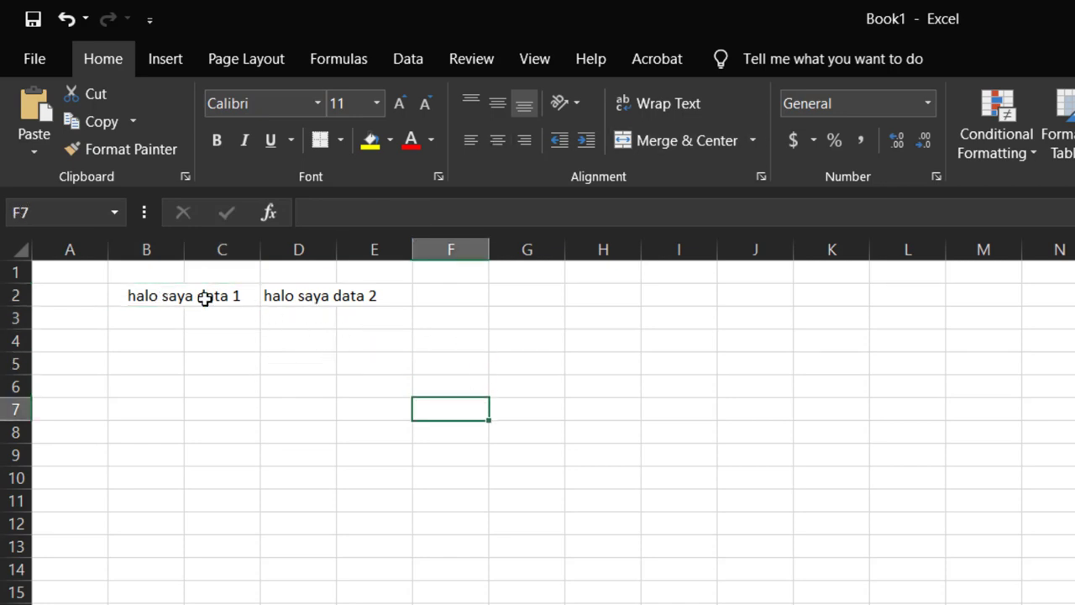
Unmerge B2:C2 and apply Merge & Center to cells B2:D2, accepting that only the upper-left value is kept.
left_click(235, 296)
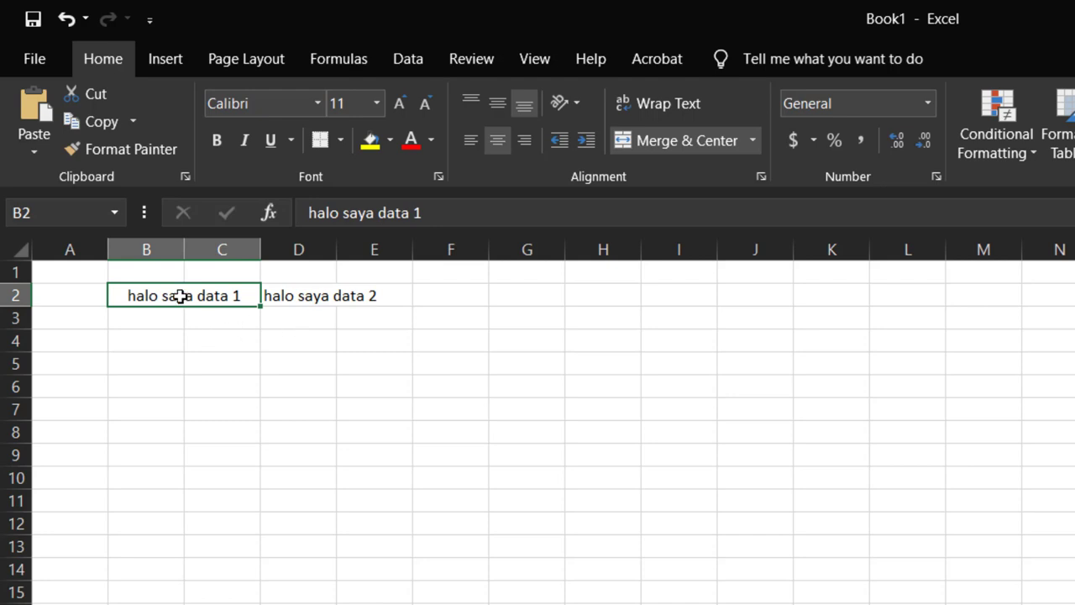
left_click_drag(181, 296, 285, 295)
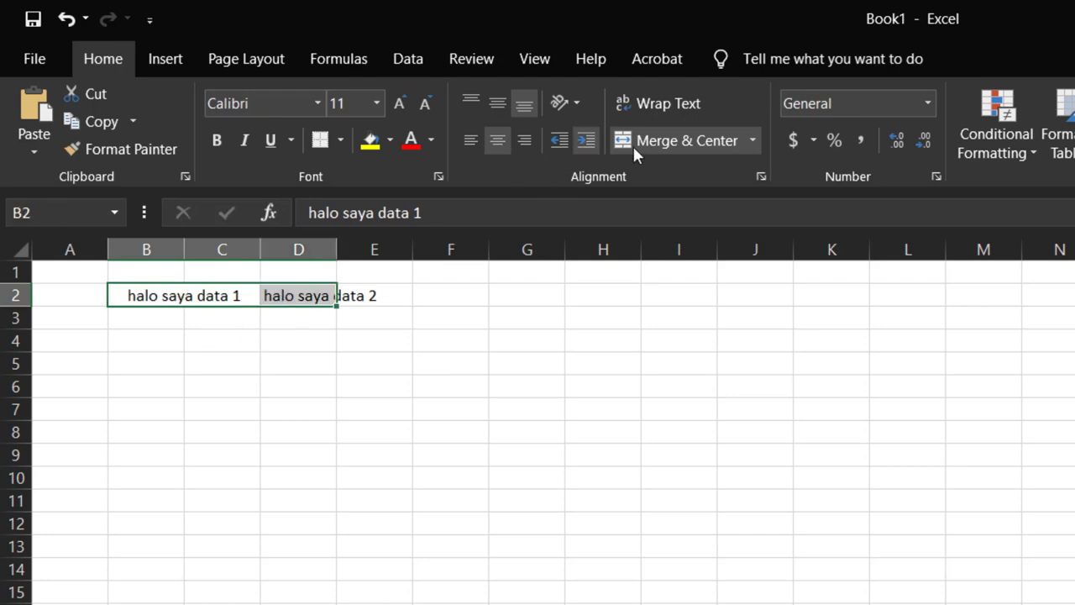
left_click(710, 136)
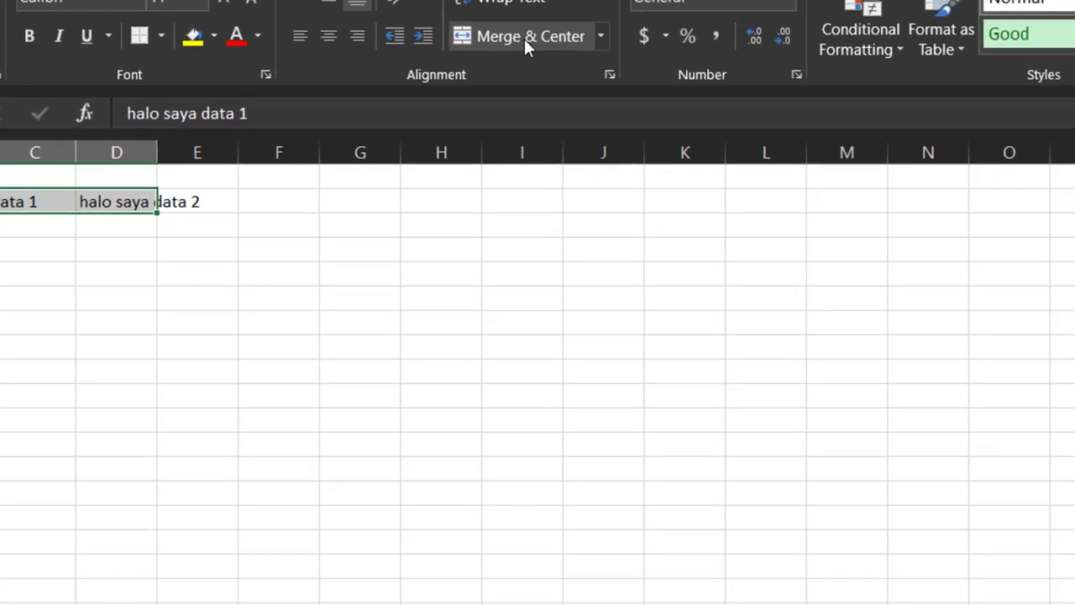
left_click(524, 38)
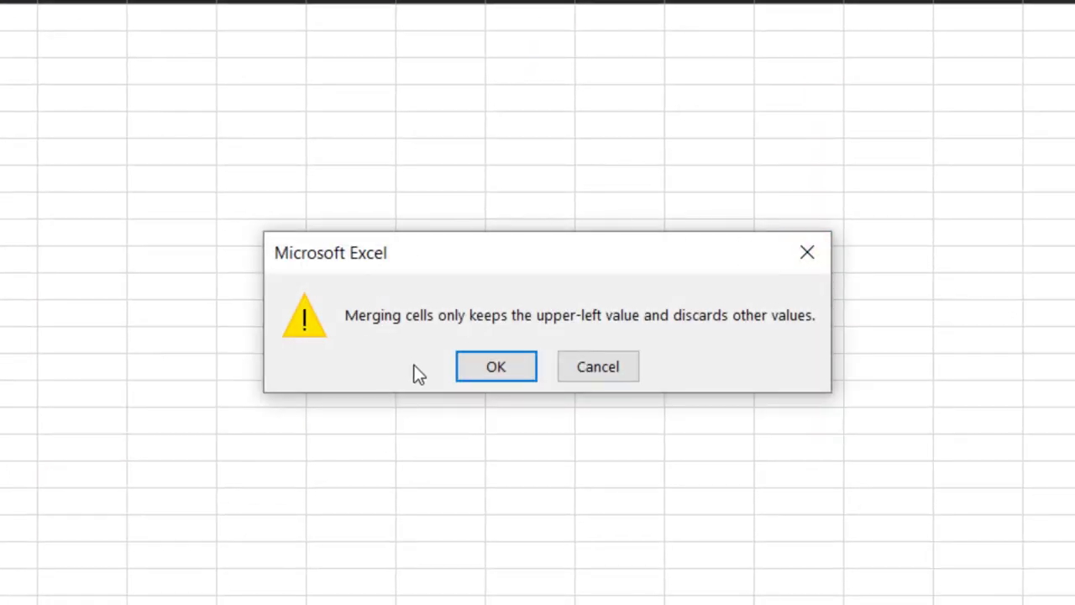
left_click(517, 366)
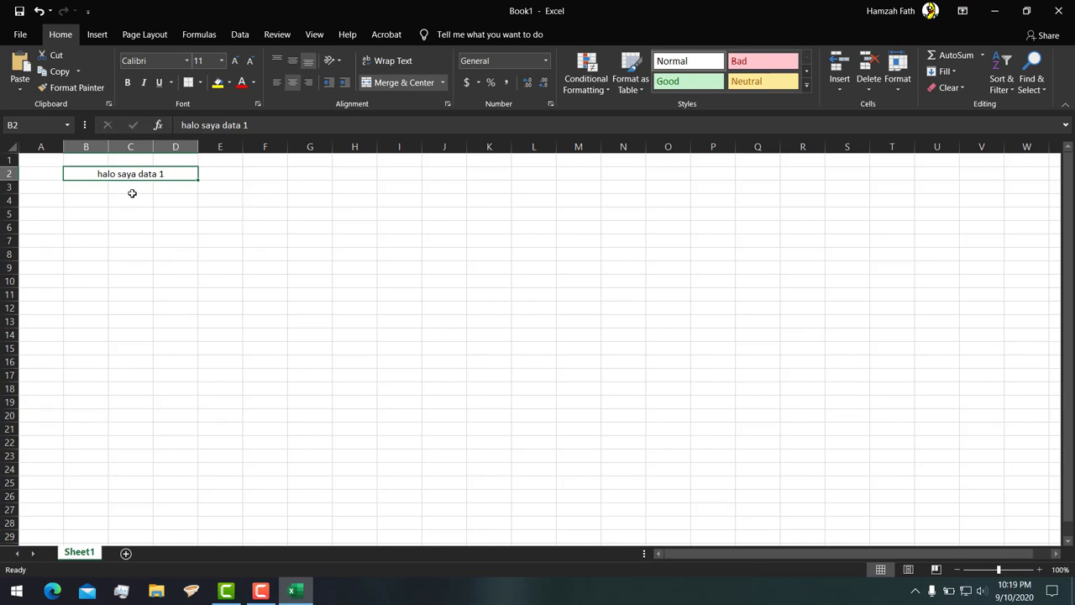
key("Down")
key("Down")
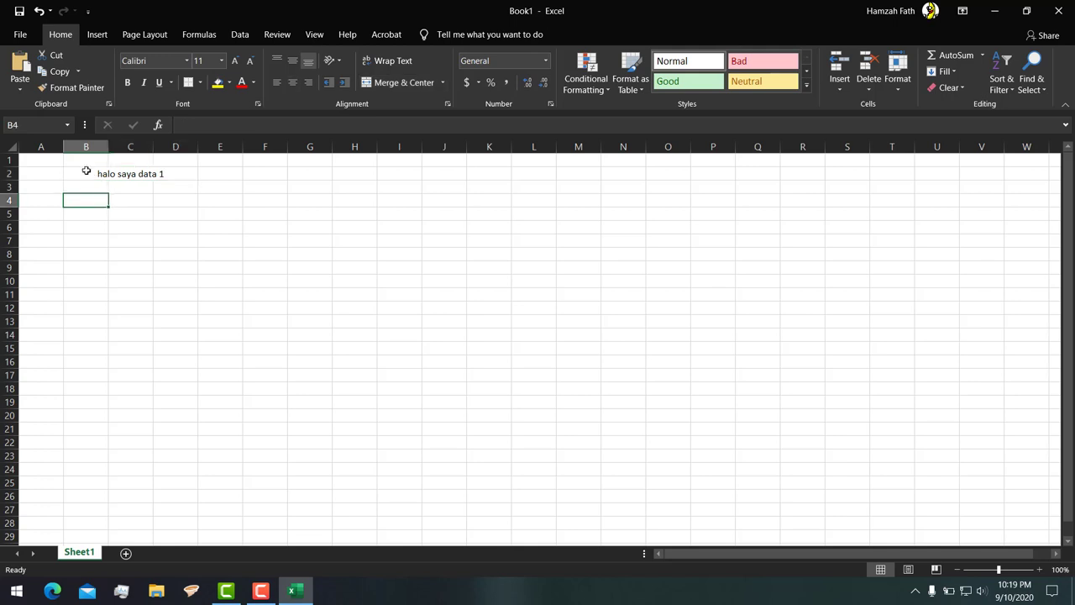
left_click(201, 198)
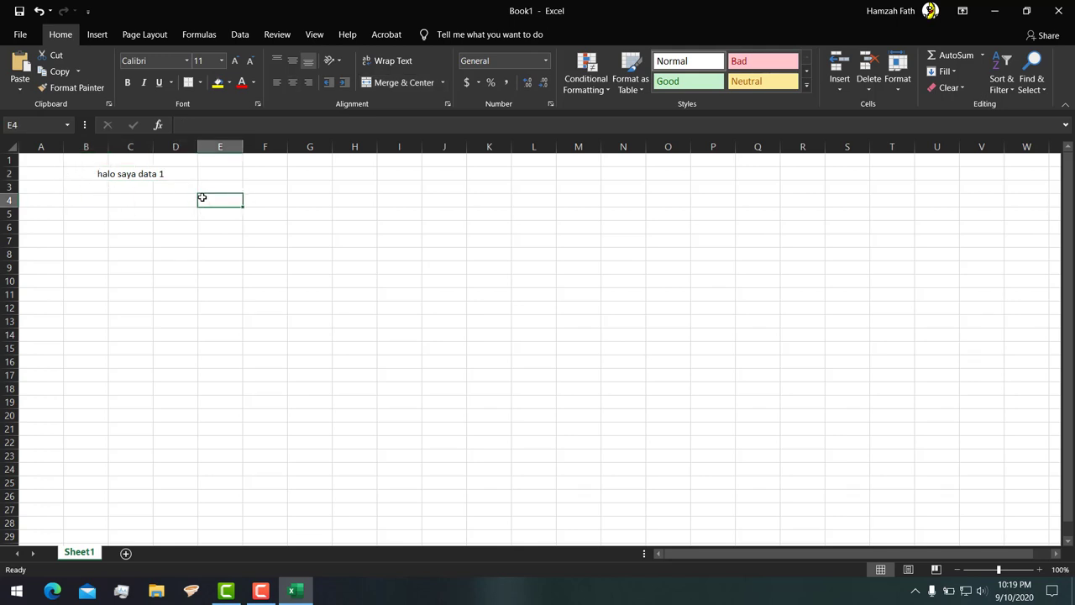
left_click(105, 172)
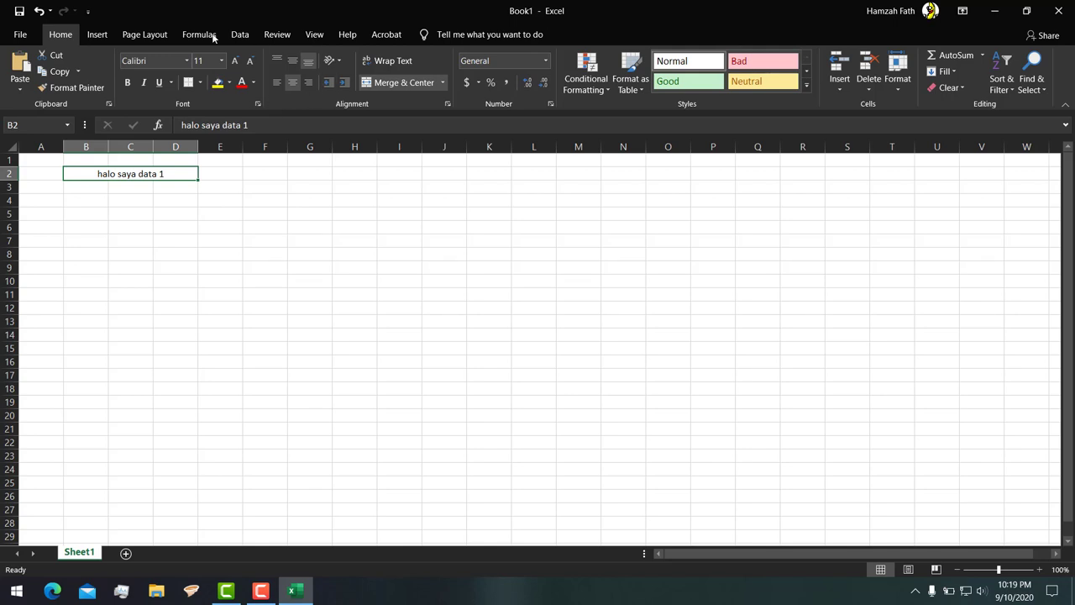
Undo the merge of cells B2:D2 and deselect the range.
key("ctrl+z")
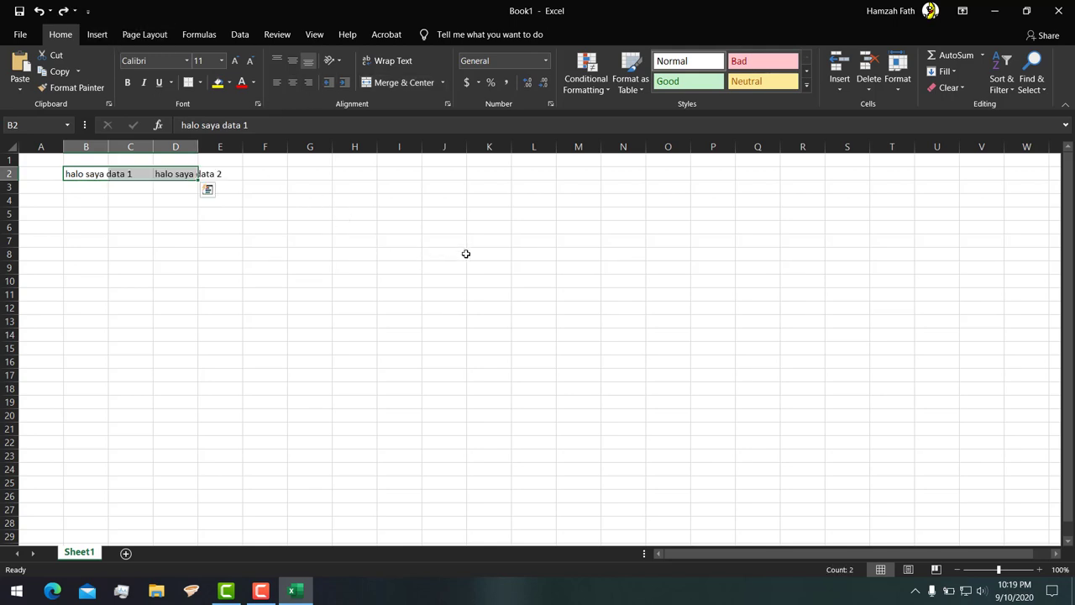
key("ctrl+q")
left_click(494, 267)
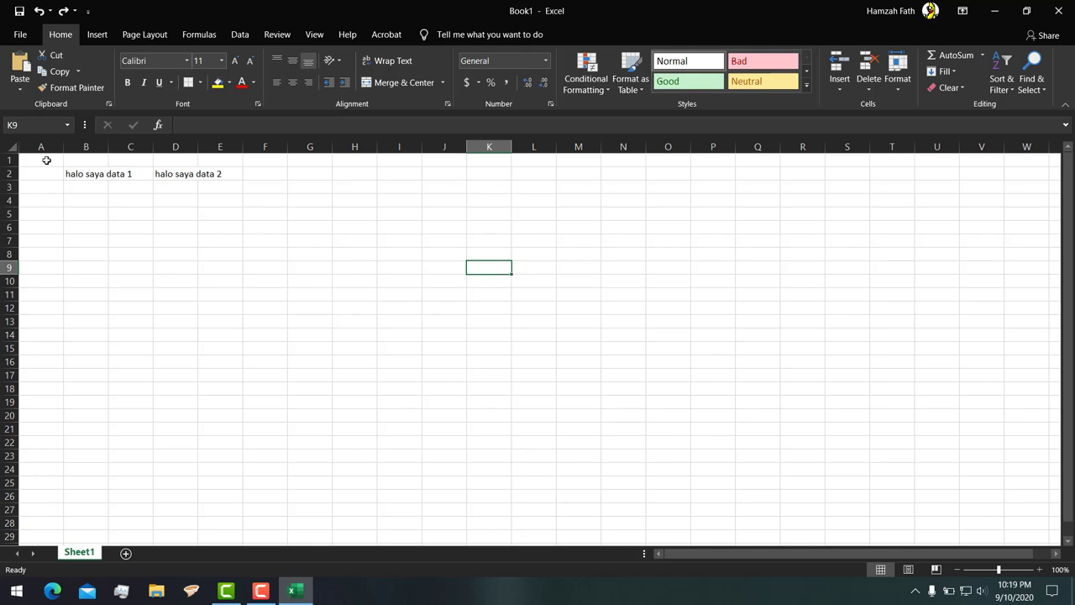
Merge and center the cell block A1:C3 around "halo saya data 1".
left_click_drag(46, 160, 130, 185)
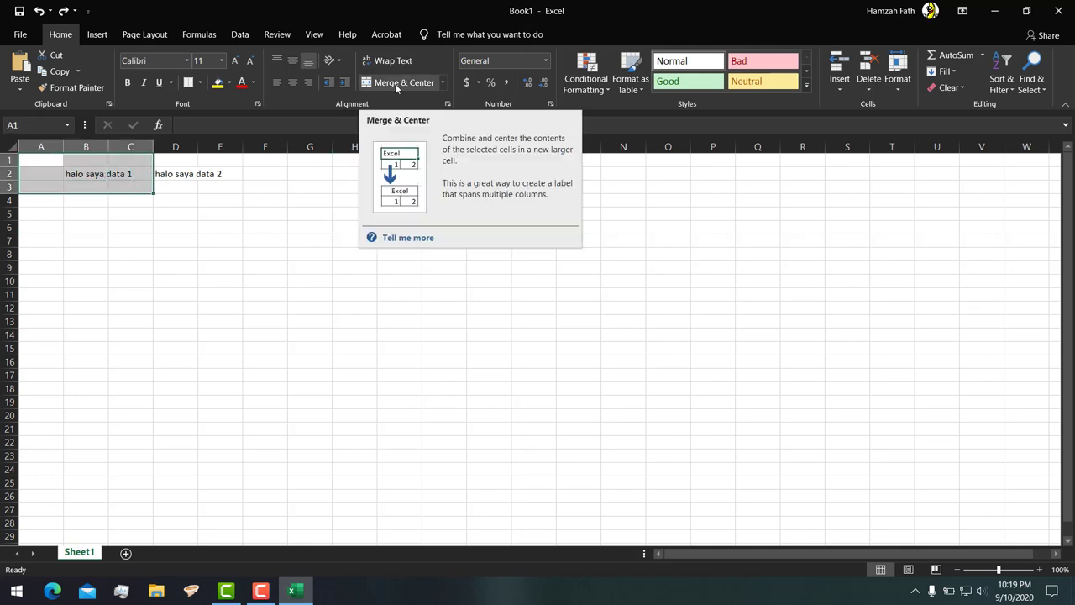
left_click(396, 87)
left_click(345, 226)
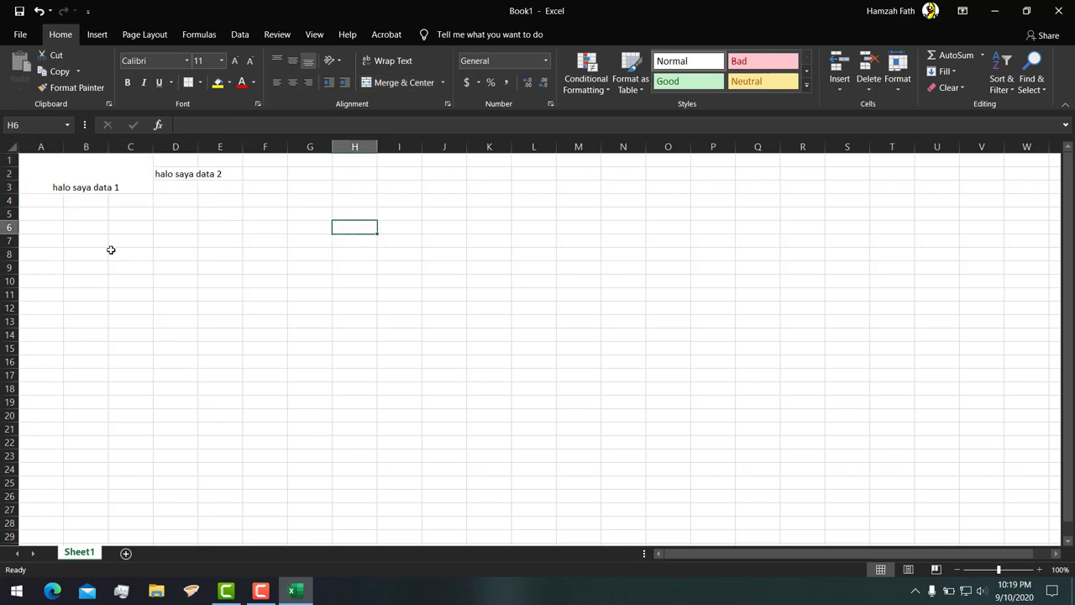
left_click(42, 163)
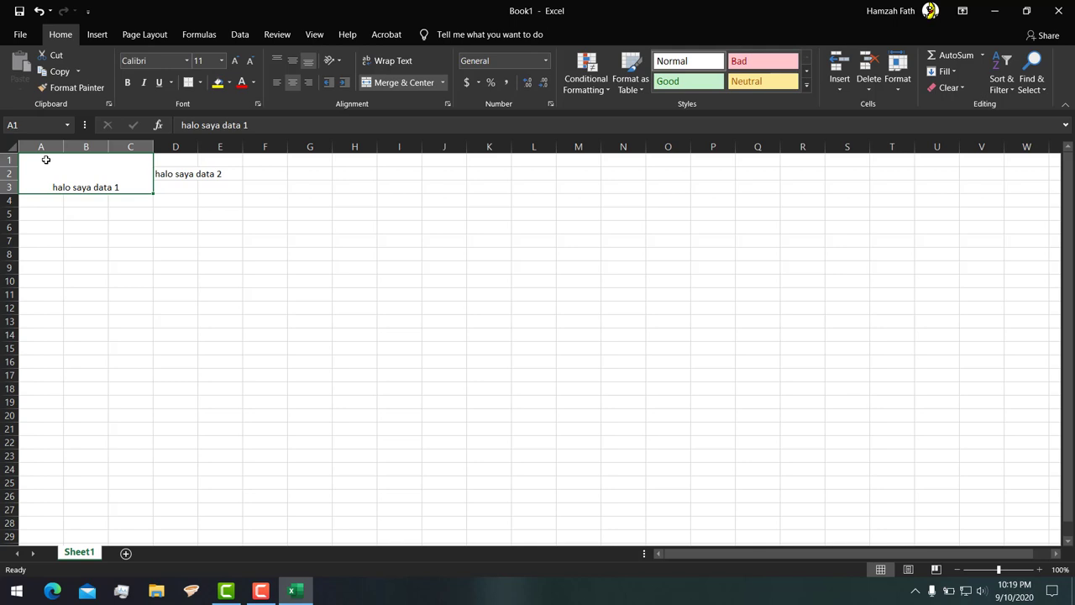
key("ctrl+z")
left_click(136, 225)
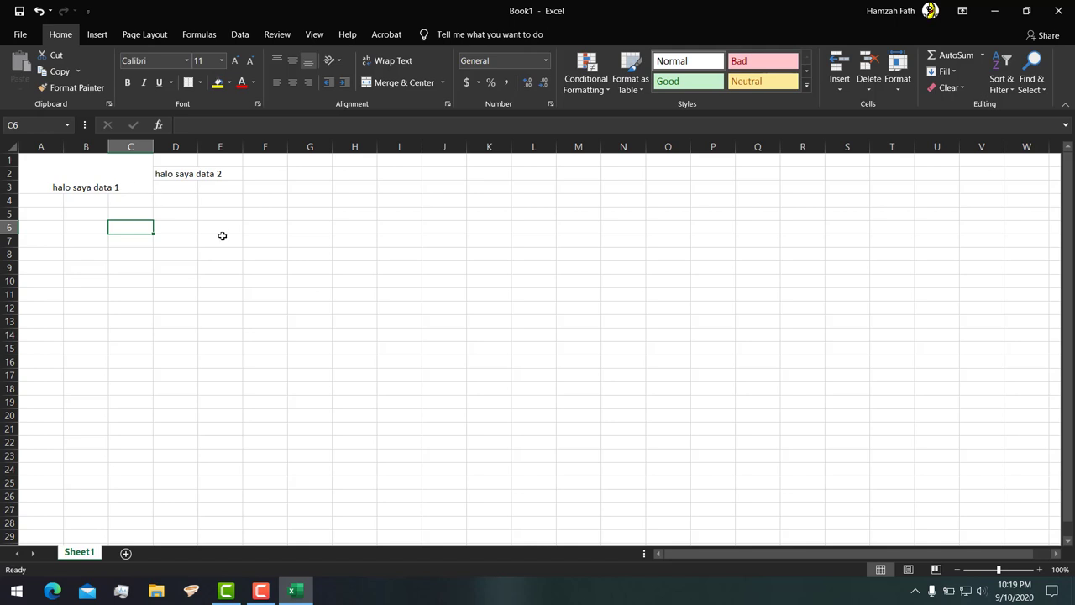
left_click(432, 247)
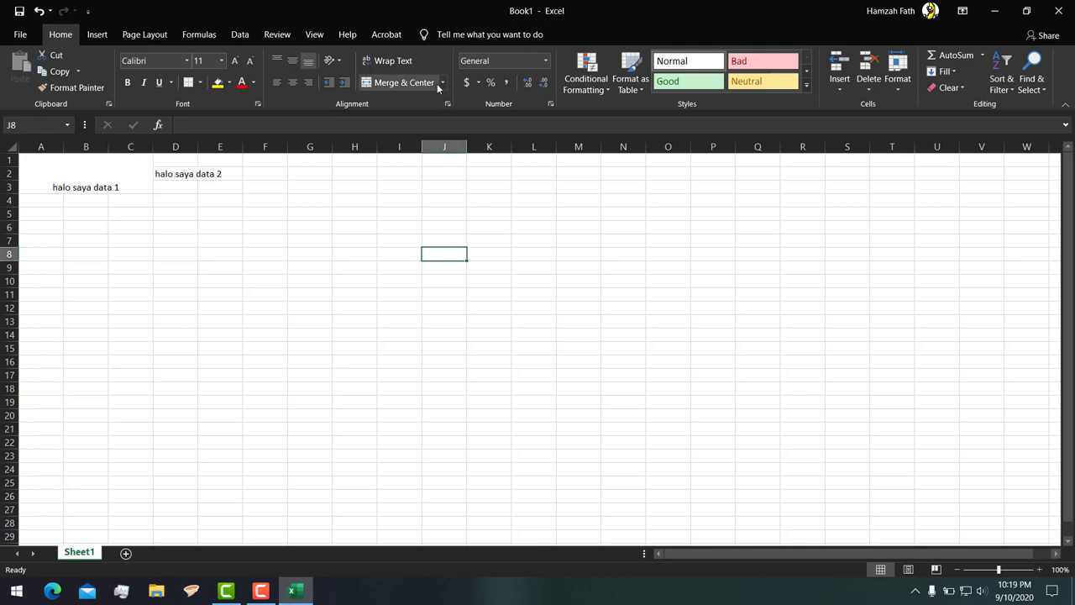
left_click(443, 83)
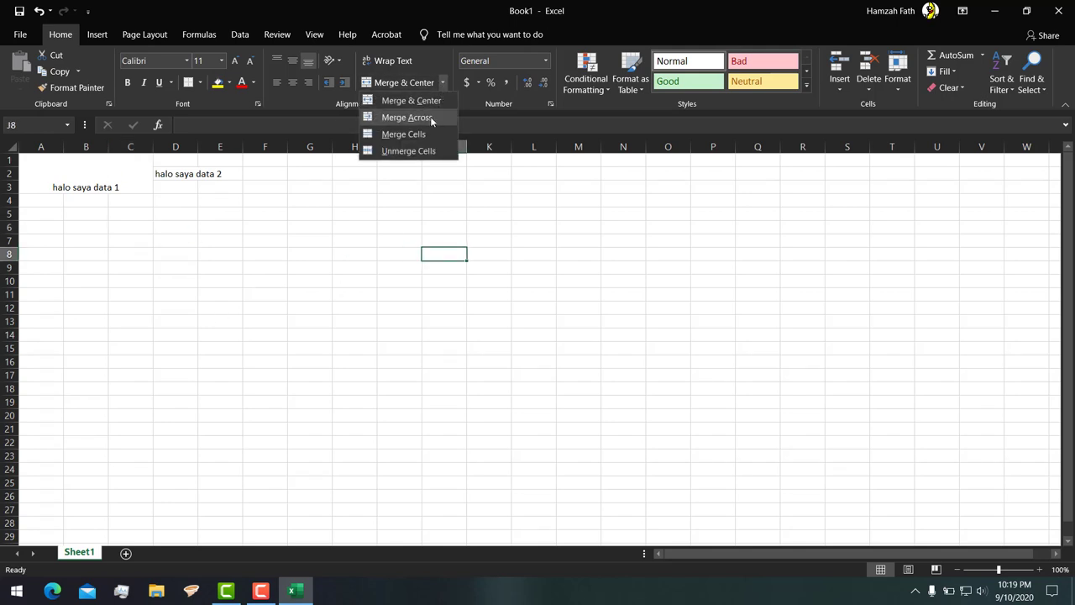
left_click(311, 304)
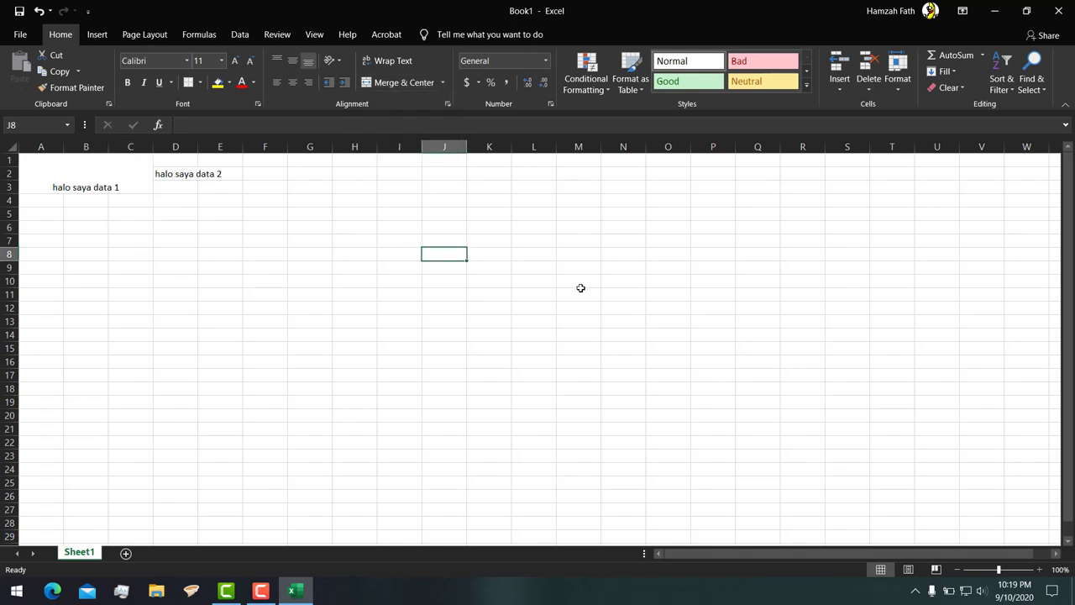
left_click(275, 298)
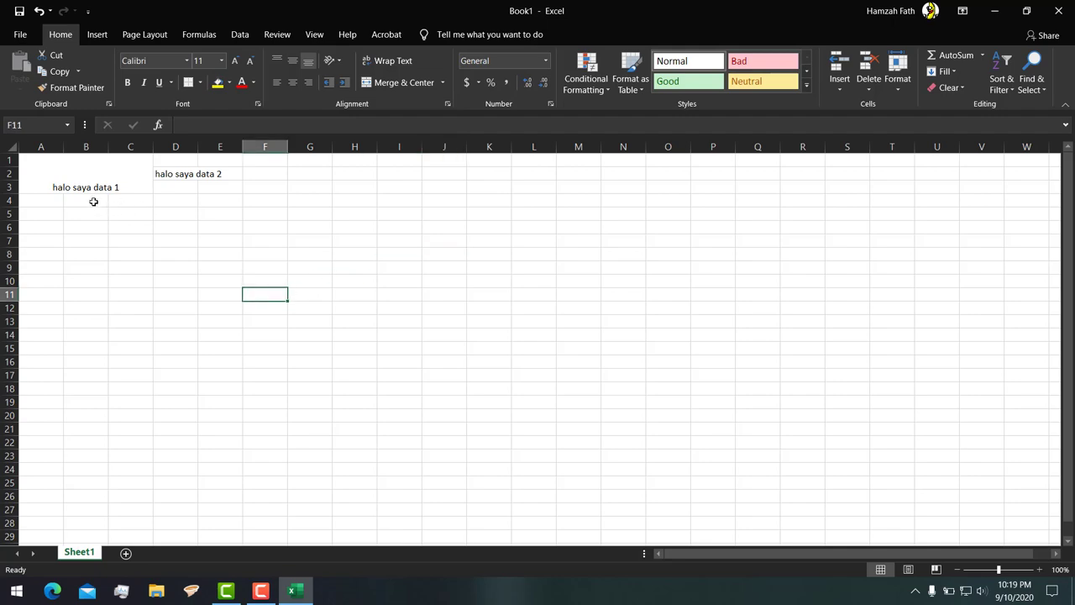
mouse_move(93, 202)
left_mouse_down()
mouse_move(163, 211)
mouse_move(270, 318)
mouse_move(104, 212)
left_mouse_up()
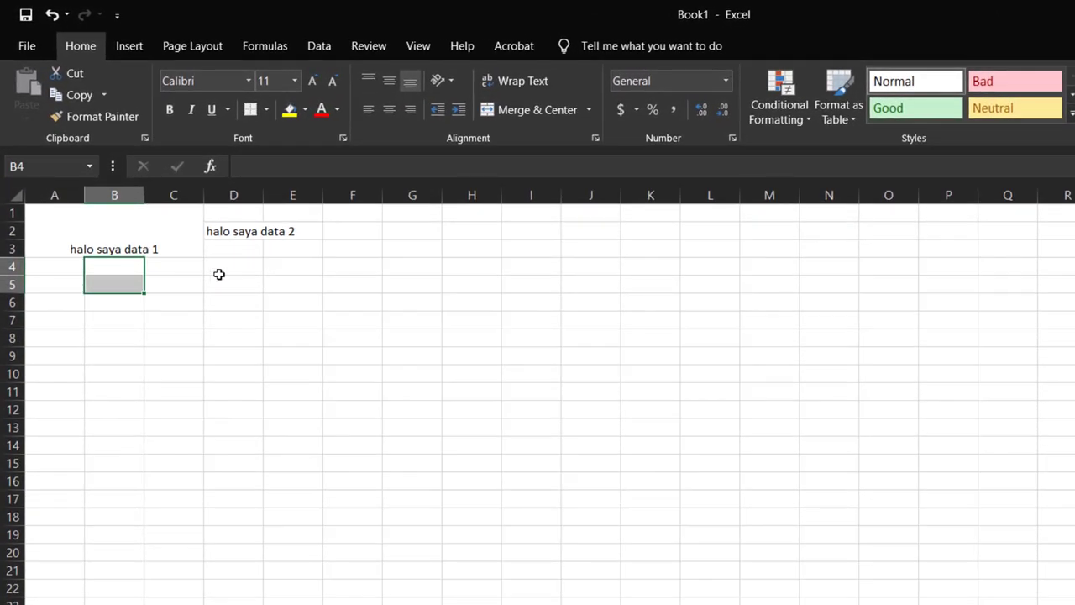
left_click(218, 274)
left_click(108, 266)
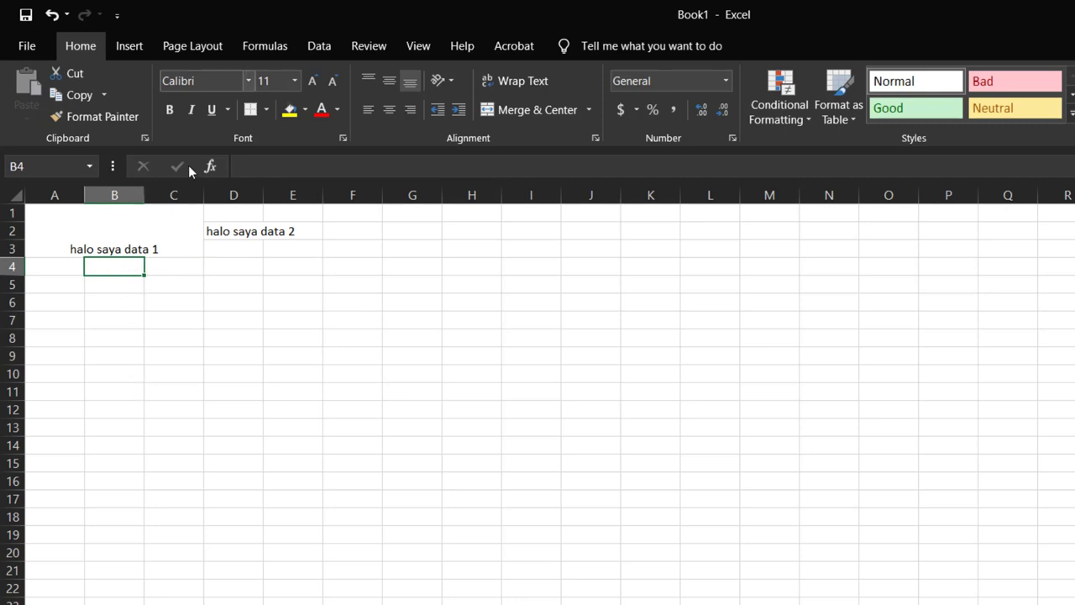
left_click(344, 303)
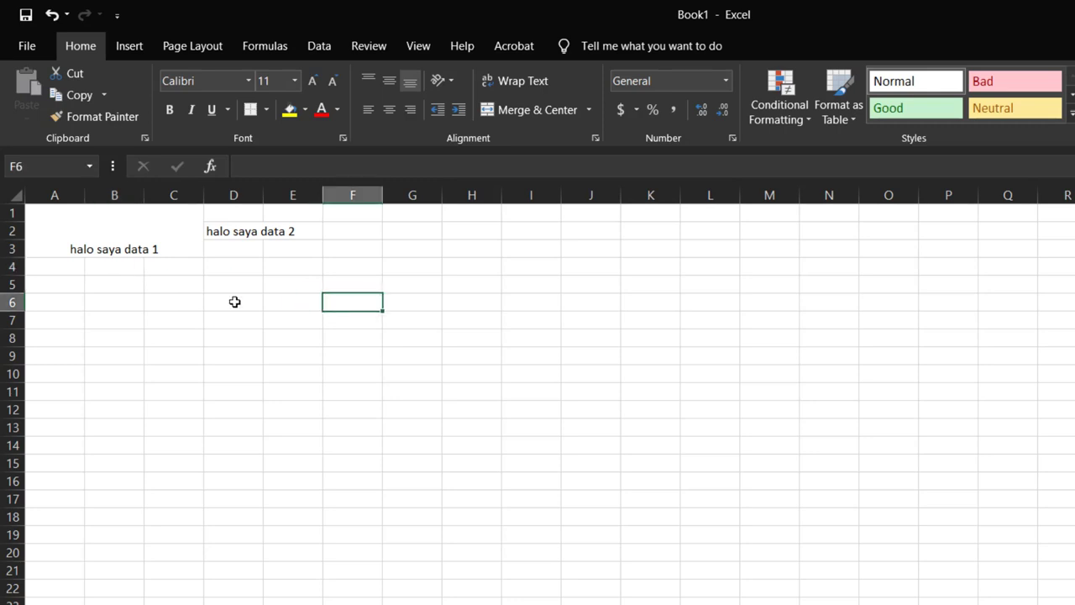
left_click(137, 272)
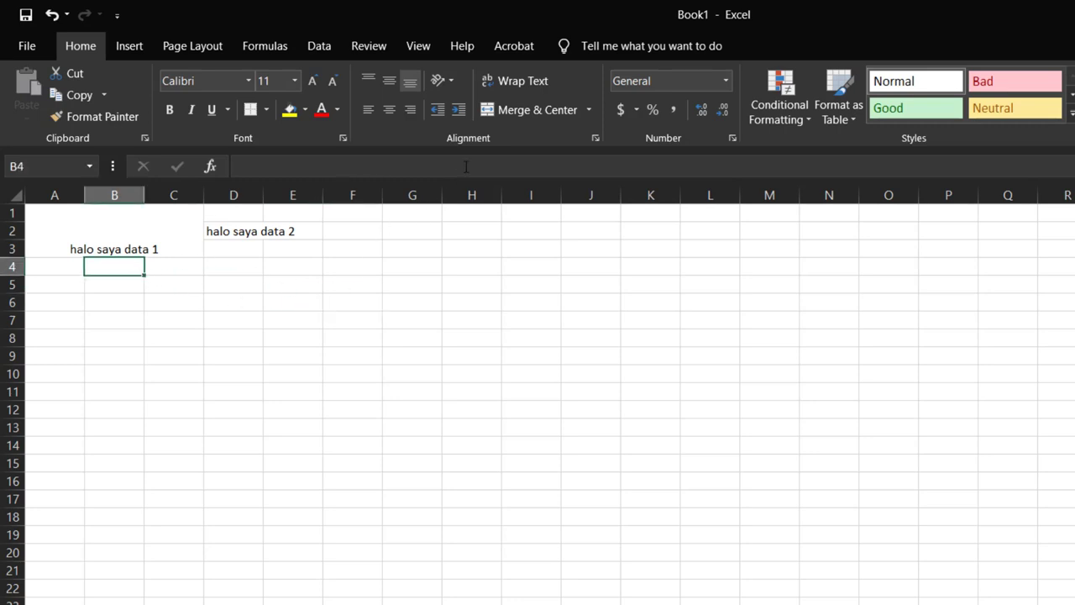
left_click(126, 242)
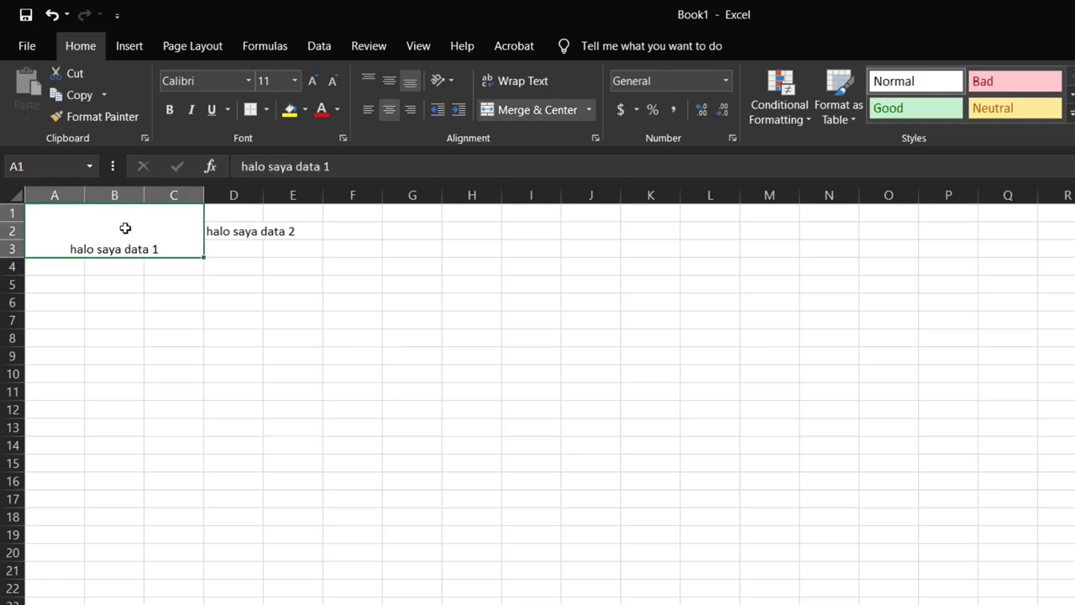
Extend the merged block down to row 18 by applying Merge & Center to A1:C18.
left_click_drag(125, 230, 165, 514)
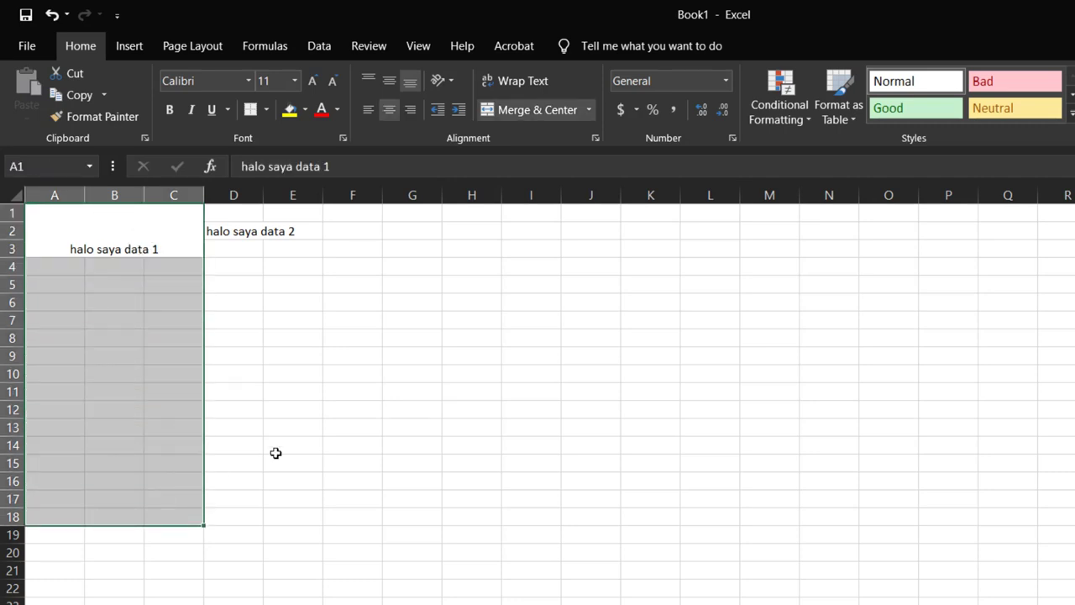
left_click(540, 111)
left_click(539, 111)
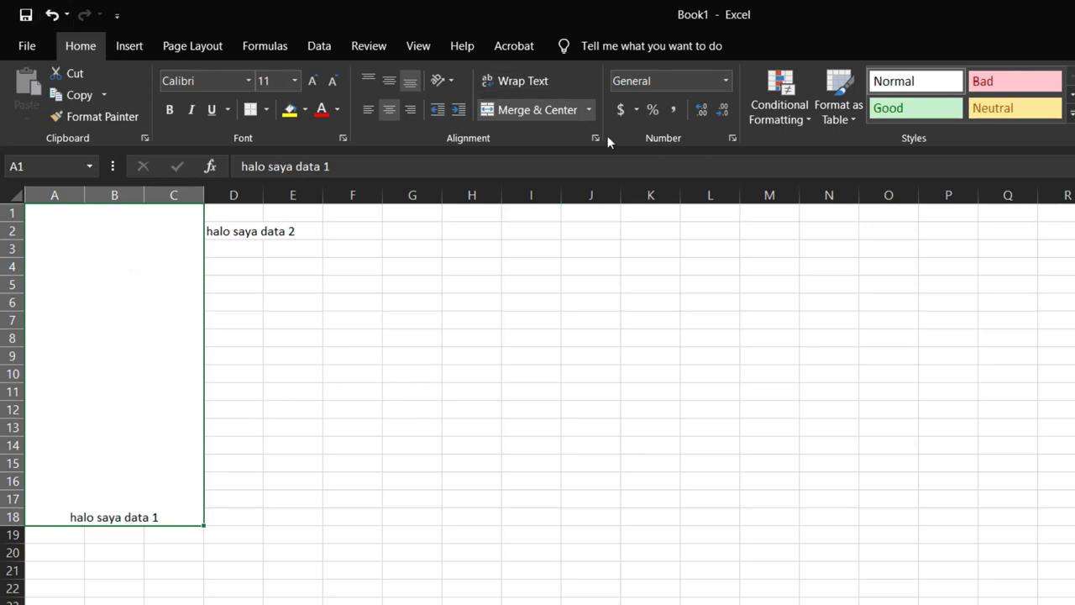
Apply Merge Across to A1:C18 so that columns A to C are merged separately in each row.
left_click(589, 110)
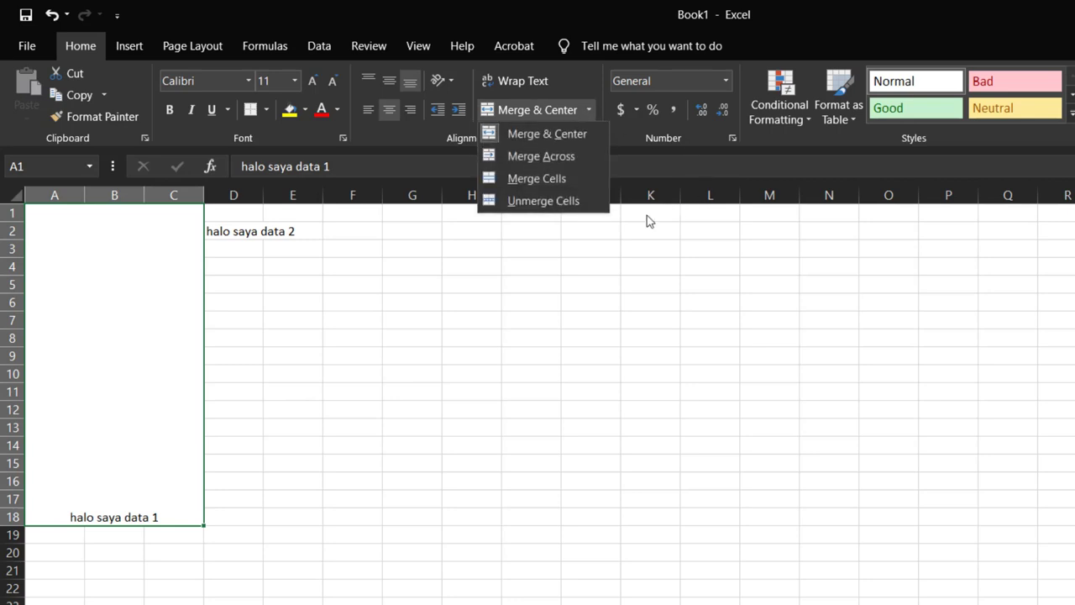
left_click(559, 156)
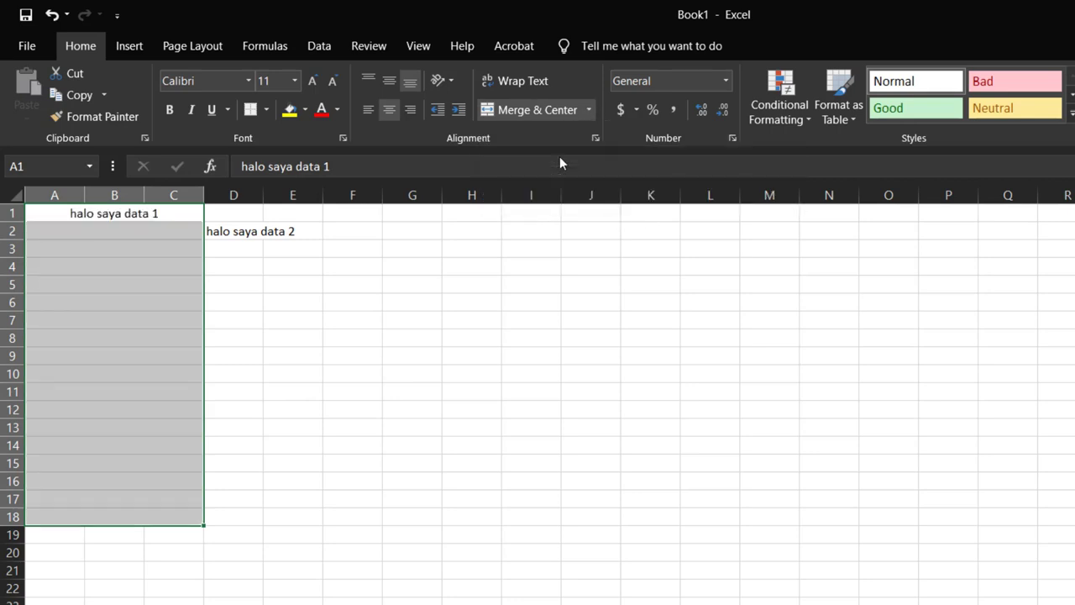
left_click(303, 398)
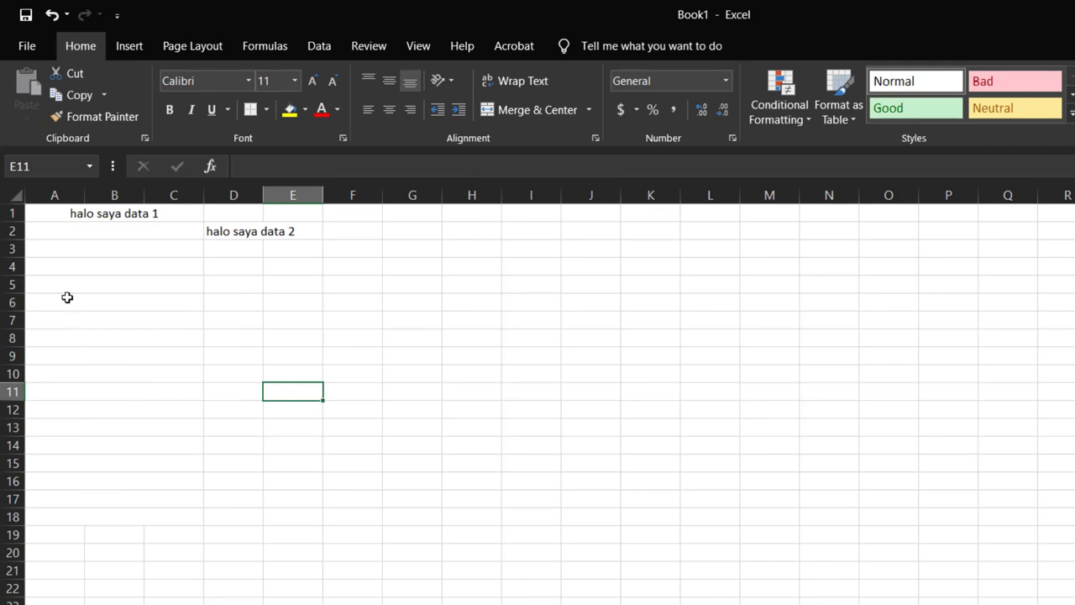
left_click(65, 252)
left_click(67, 215)
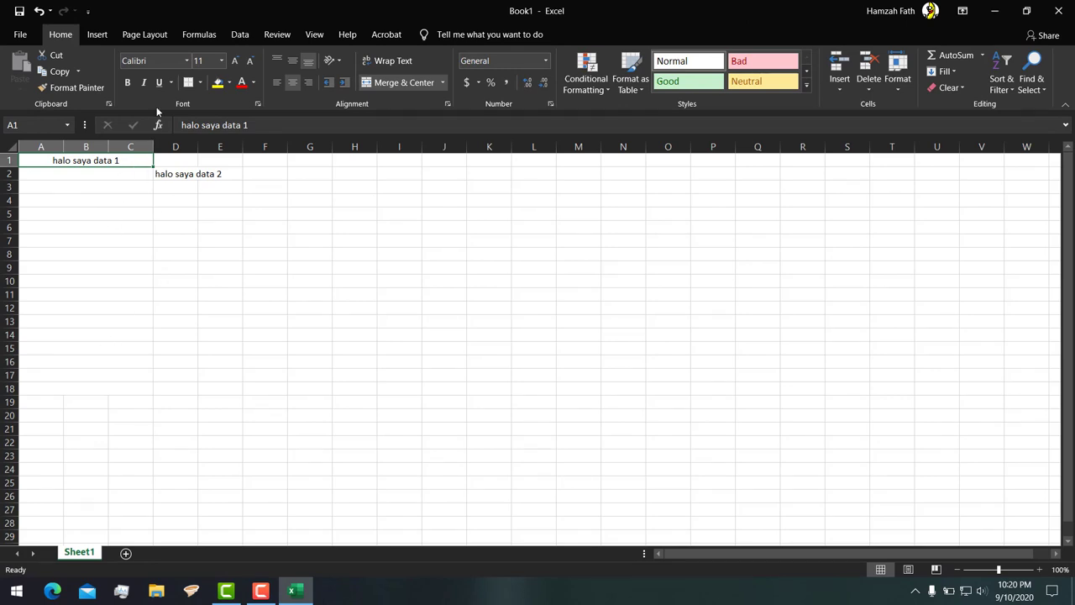
left_click(286, 319)
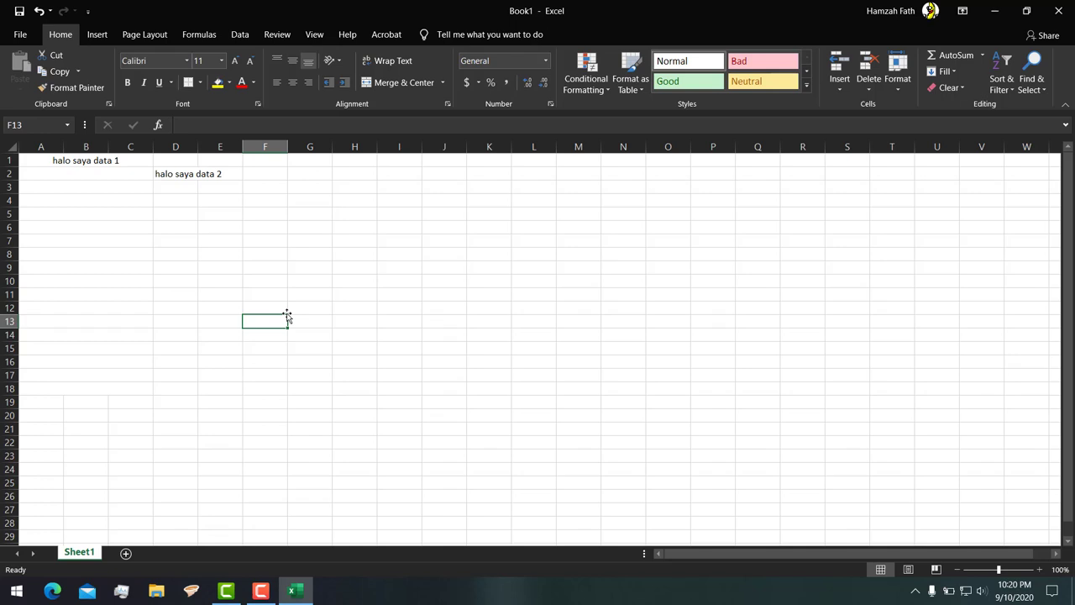
left_click(383, 293)
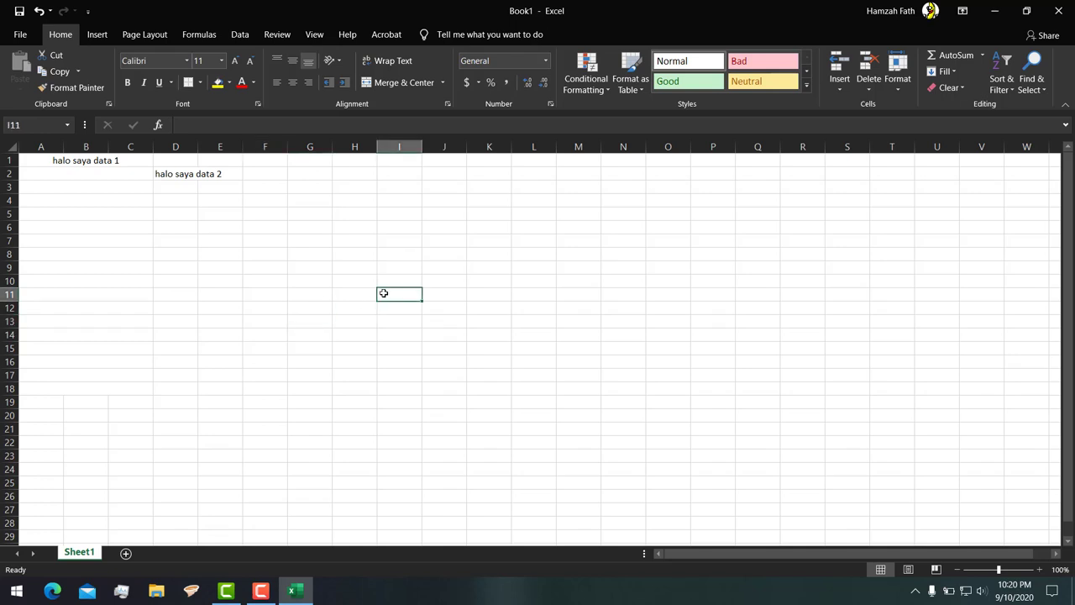